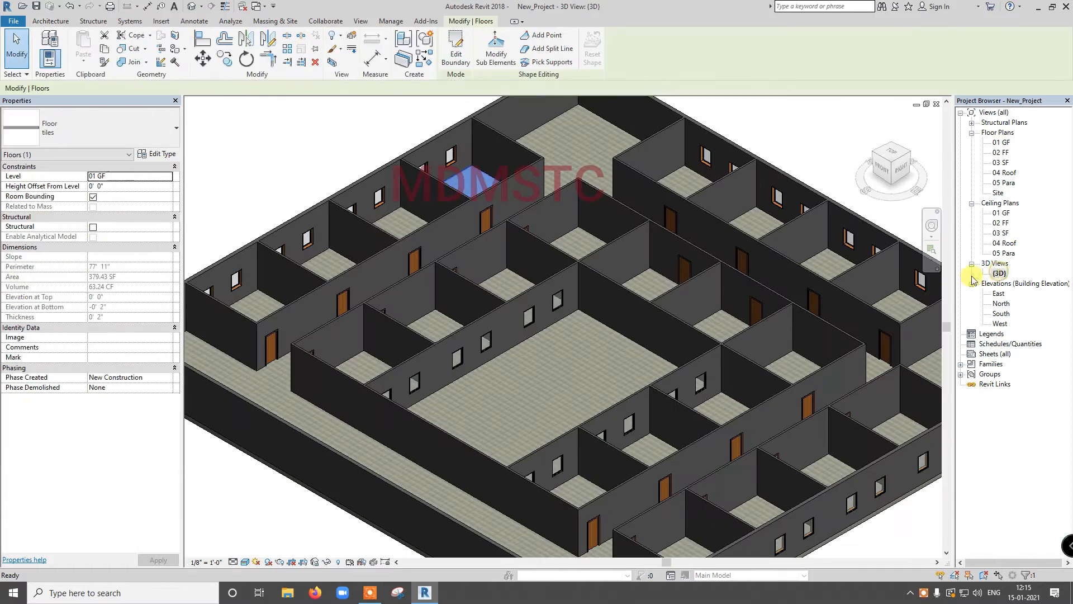
Clear the floor selection in the 3D view and open the 01 GF floor plan.
{"action": "scroll", "coordinate": [465, 179], "scroll_direction": "up", "scroll_amount": 3}
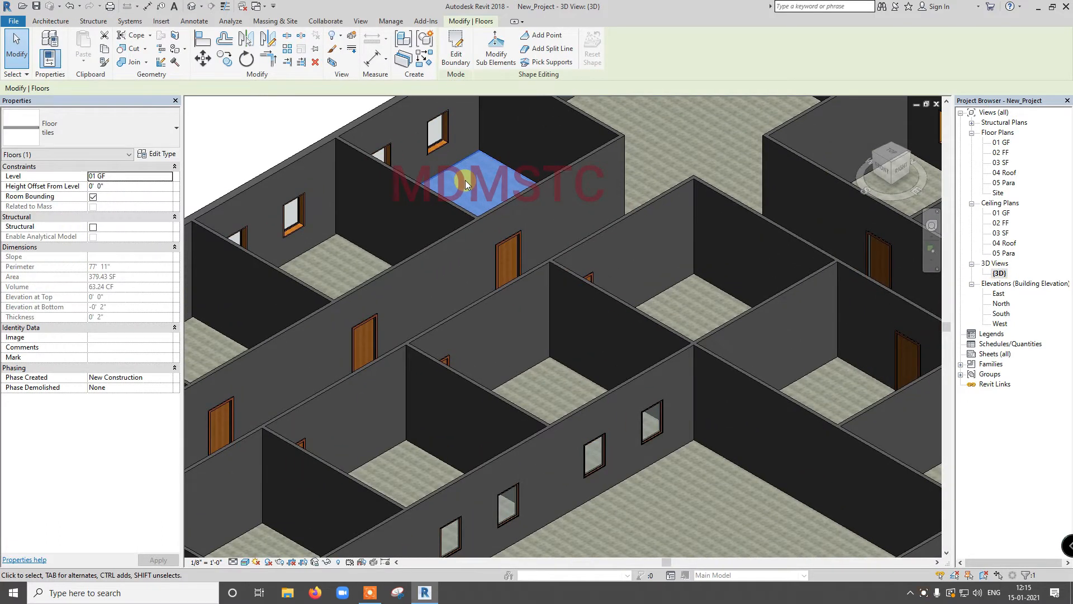
{"action": "key", "text": "Escape"}
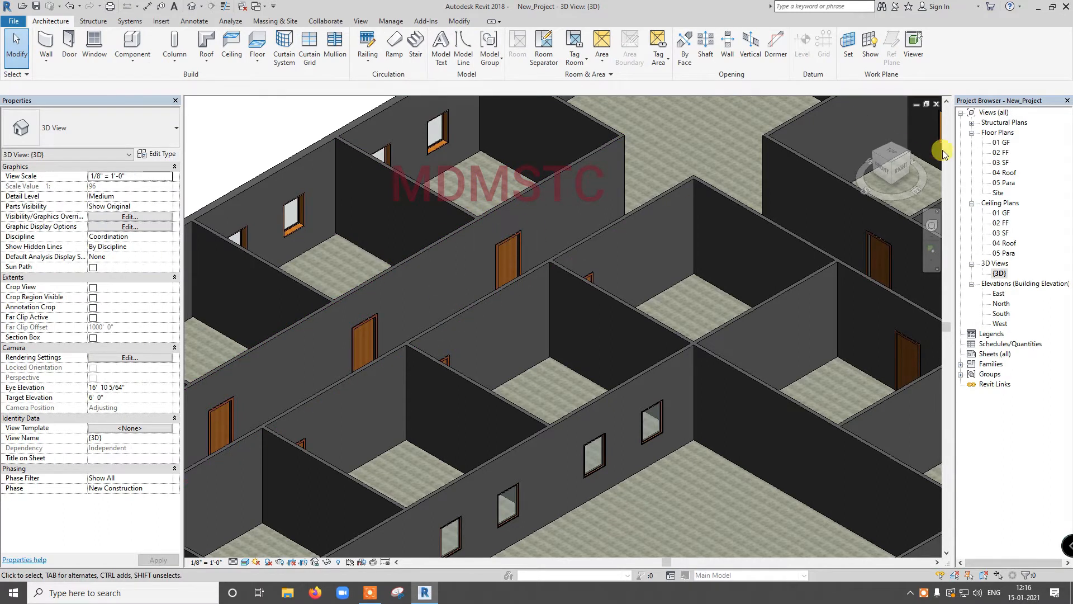
{"action": "double_click", "coordinate": [1001, 143]}
{"action": "scroll", "coordinate": [494, 316], "scroll_direction": "up", "scroll_amount": 4}
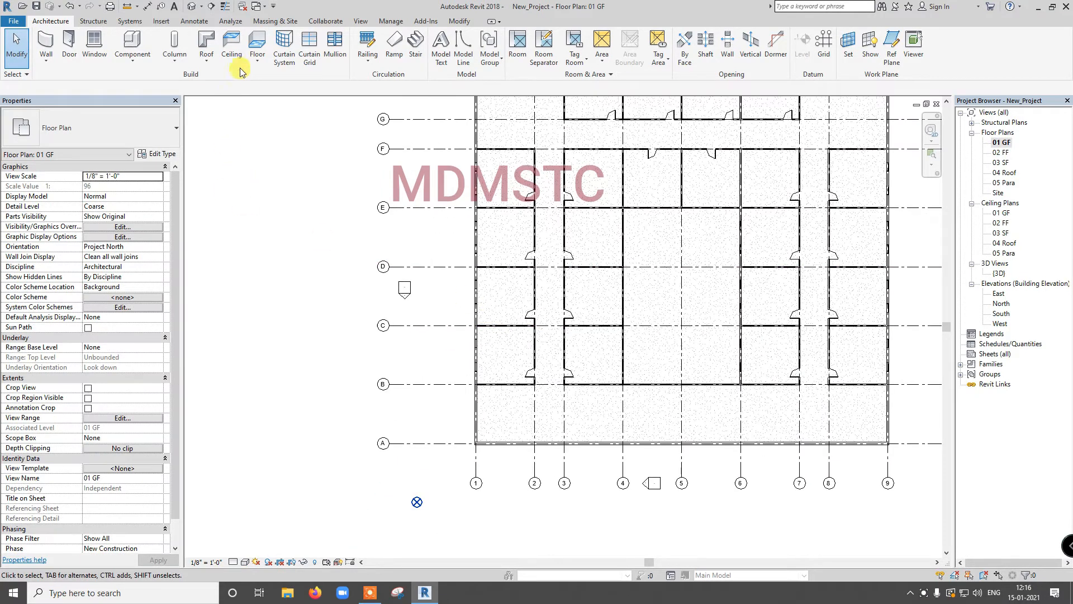
Start a new floor with the tiles type and open the material of its structure layer for editing.
{"action": "left_click", "coordinate": [256, 67]}
{"action": "left_click", "coordinate": [259, 80]}
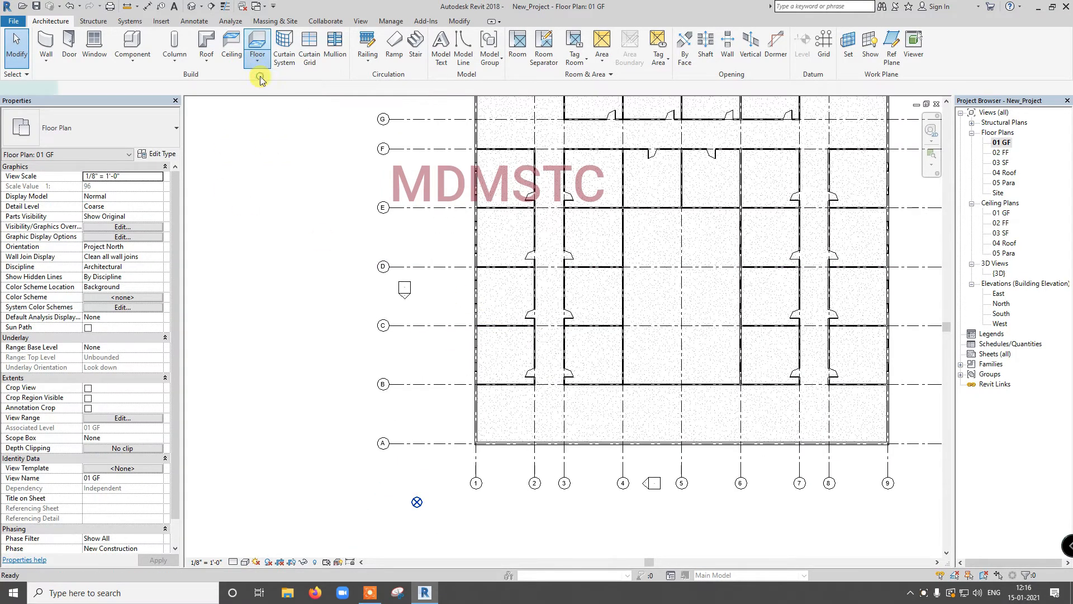
{"action": "left_click", "coordinate": [167, 152]}
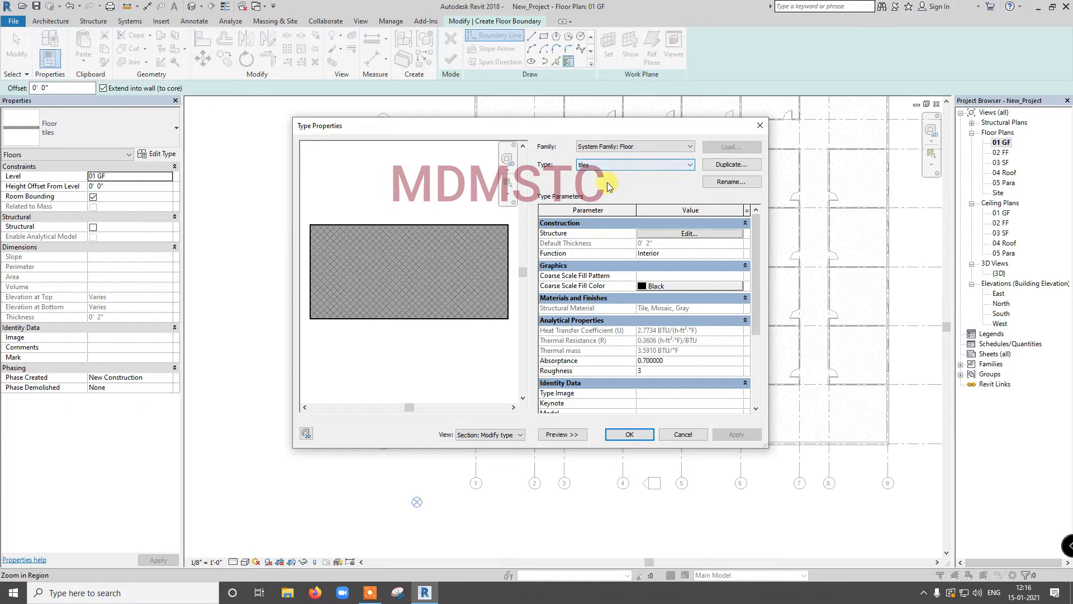
{"action": "left_click", "coordinate": [686, 234]}
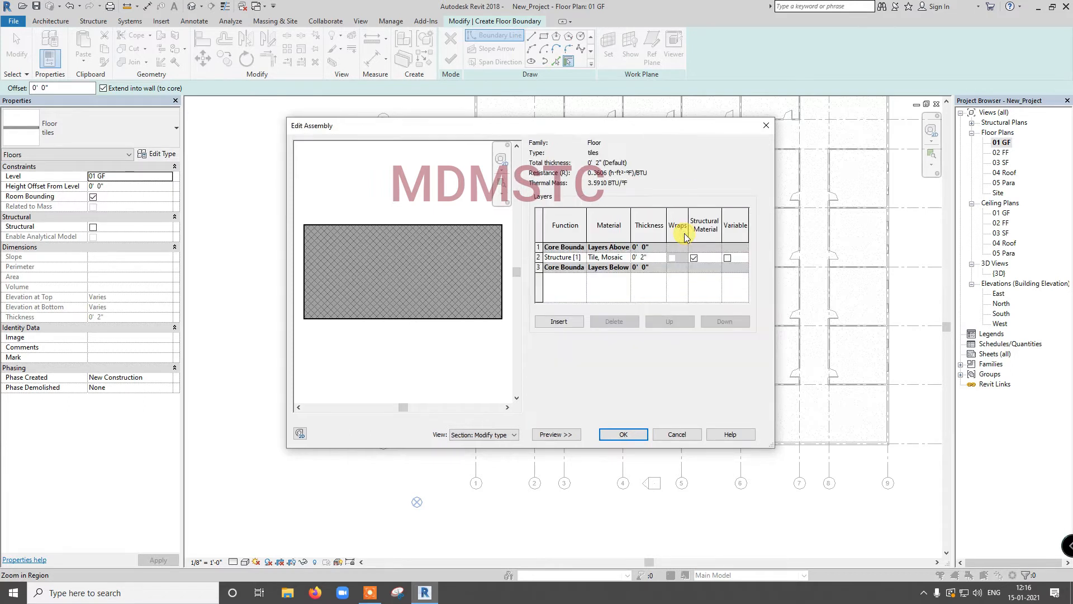
{"action": "left_click", "coordinate": [621, 258]}
{"action": "left_click", "coordinate": [627, 258]}
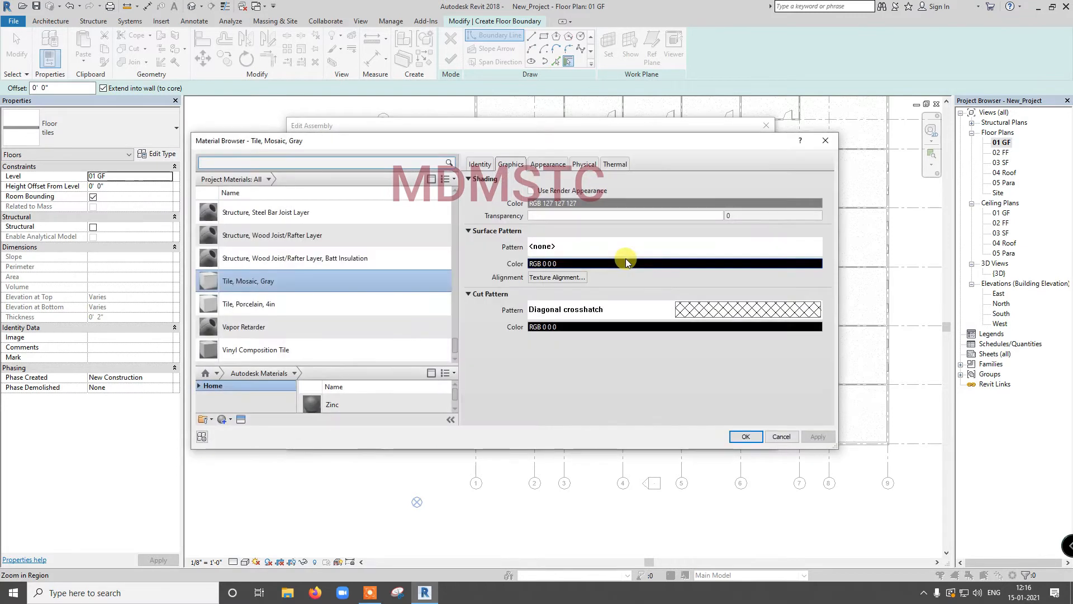
{"action": "scroll", "coordinate": [334, 230], "scroll_direction": "up", "scroll_amount": 1}
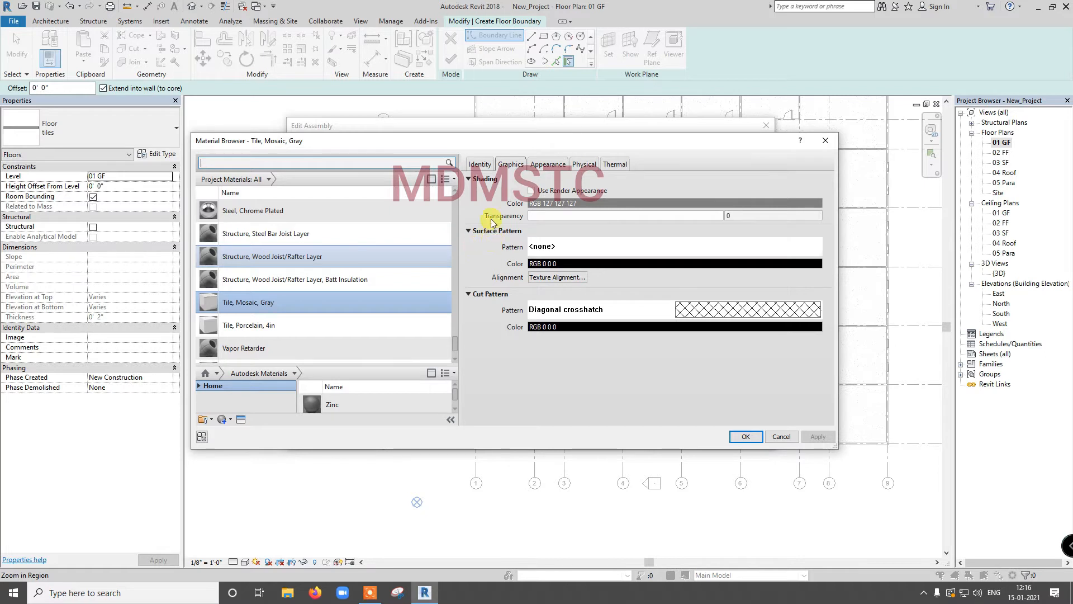
Set the shading color of the Tile, Mosaic, Gray material to blue, RGB 0 0 255.
{"action": "left_click", "coordinate": [482, 164]}
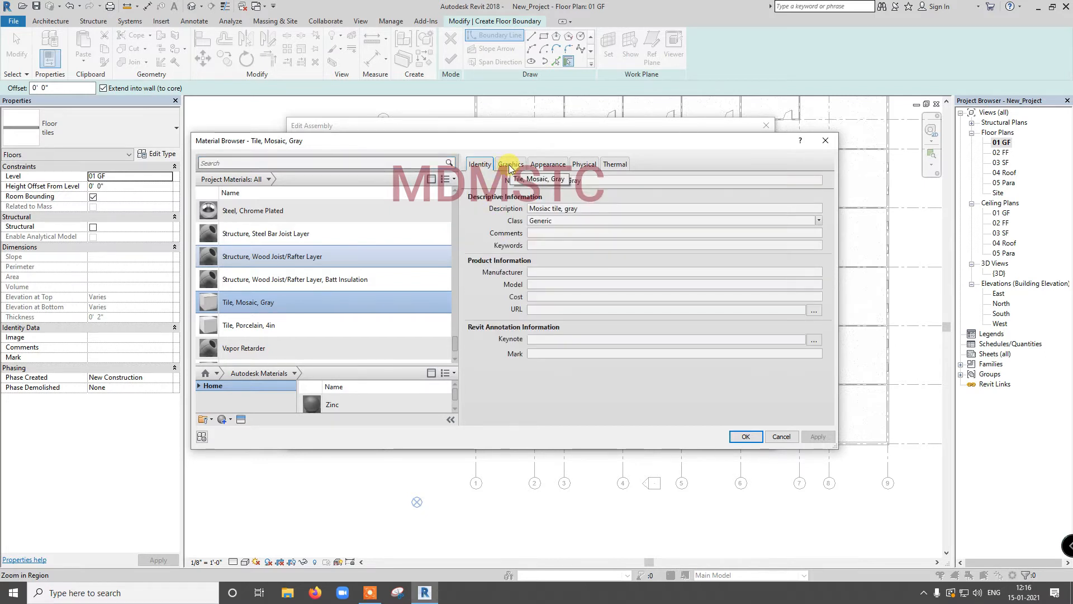
{"action": "left_click", "coordinate": [510, 165]}
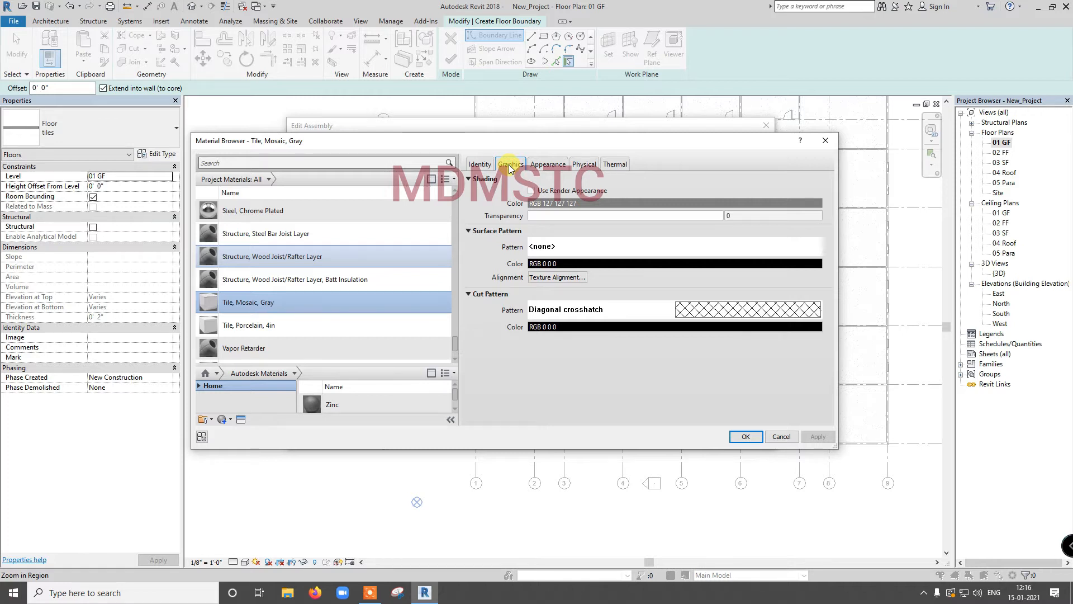
{"action": "left_click", "coordinate": [544, 201]}
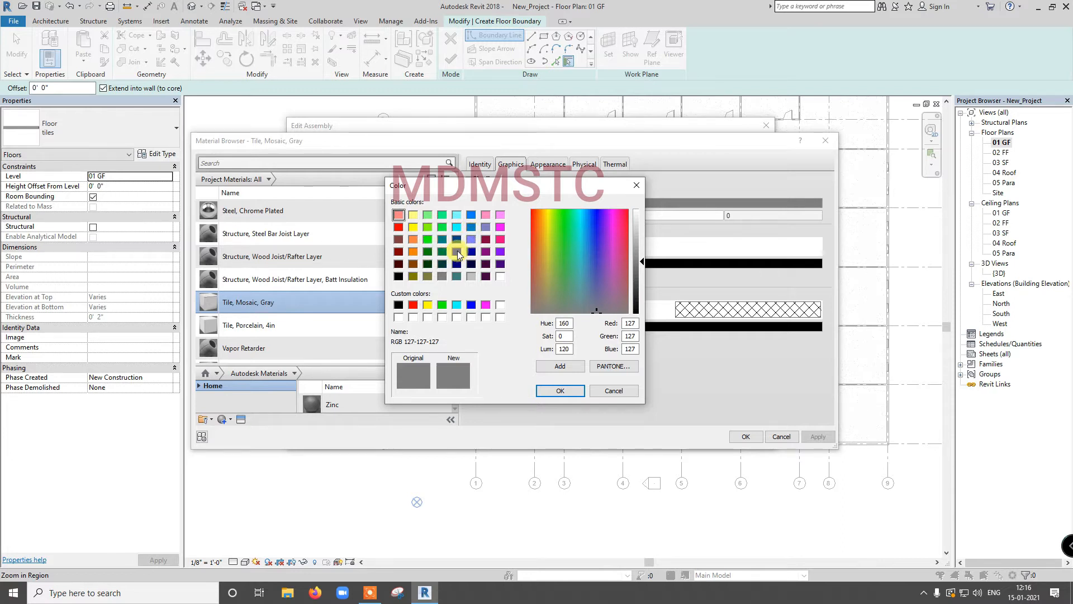
{"action": "left_click", "coordinate": [457, 252]}
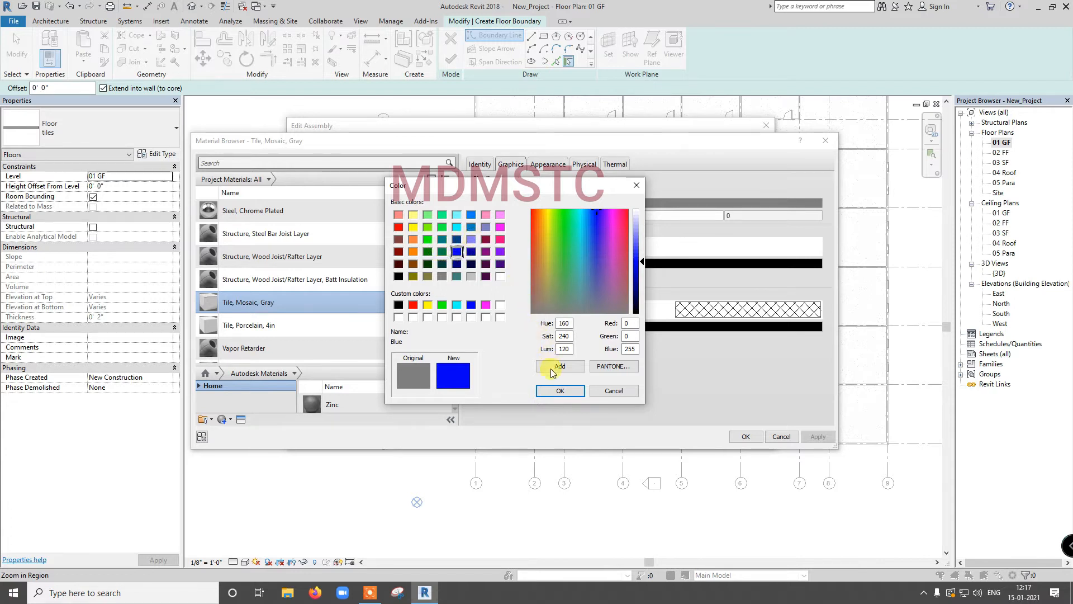
{"action": "left_click", "coordinate": [560, 391]}
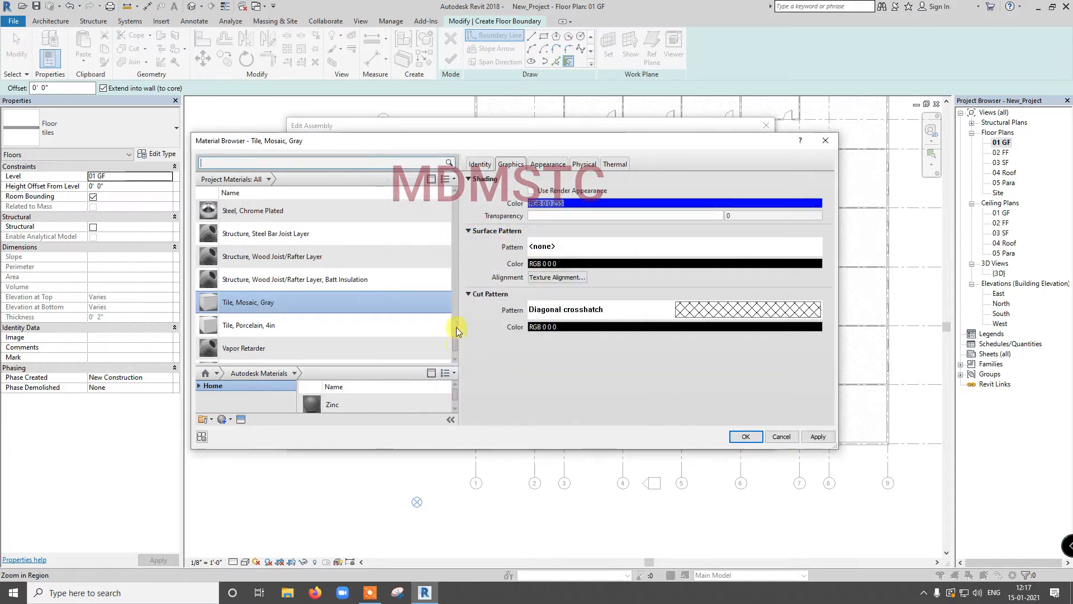
Give the material a Masonry - Concrete Block drafting surface pattern colored red, RGB 255 0 0.
{"action": "left_click", "coordinate": [555, 251]}
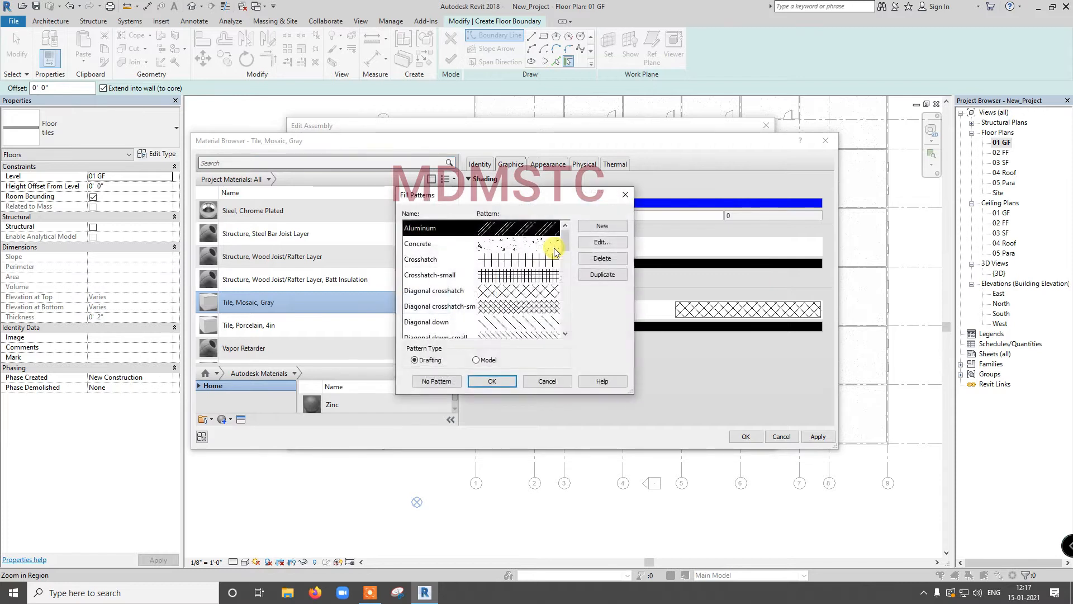
{"action": "left_click_drag", "start_coordinate": [568, 242], "coordinate": [568, 277]}
{"action": "left_click", "coordinate": [545, 275]}
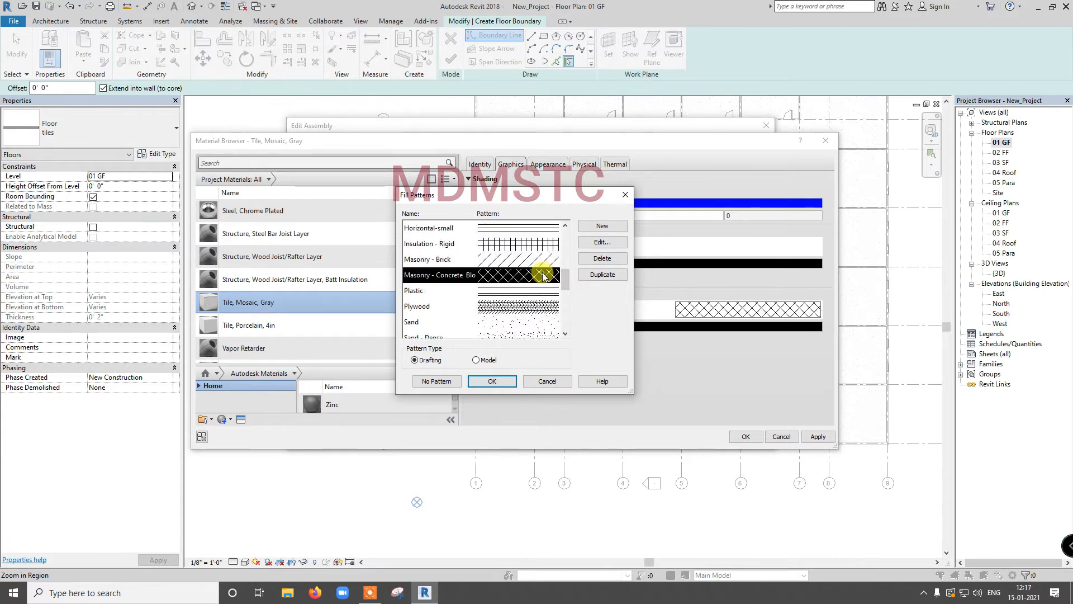
{"action": "left_click", "coordinate": [491, 382]}
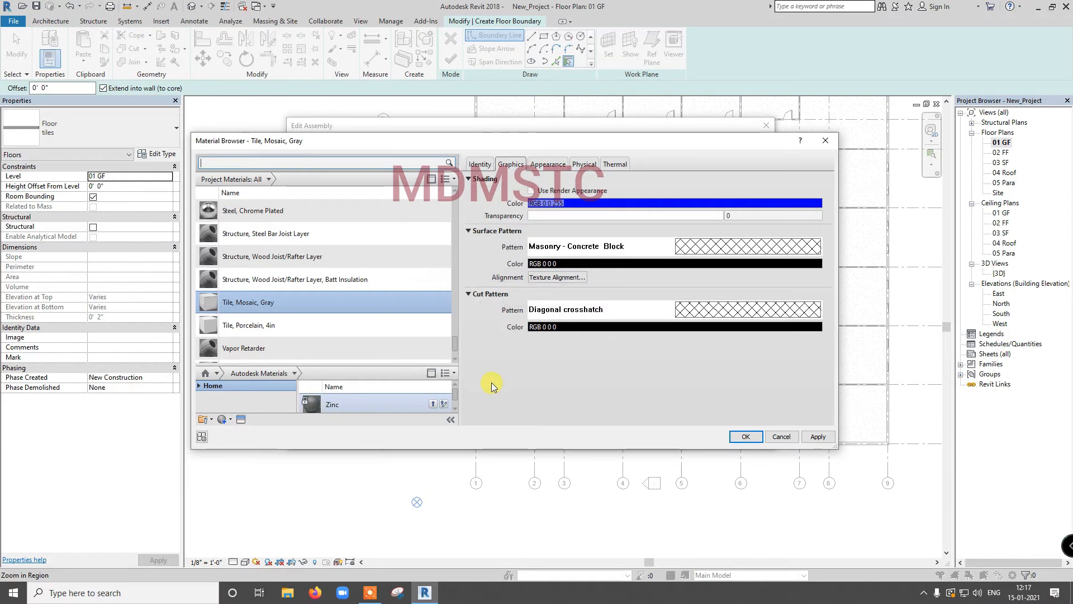
{"action": "left_click", "coordinate": [592, 266]}
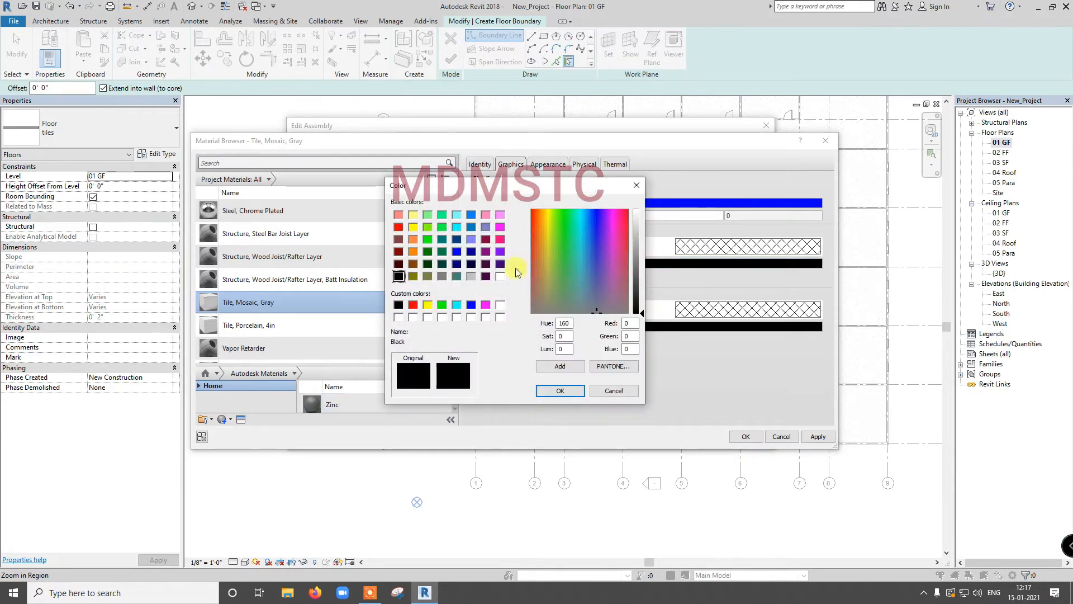
{"action": "left_click", "coordinate": [416, 307]}
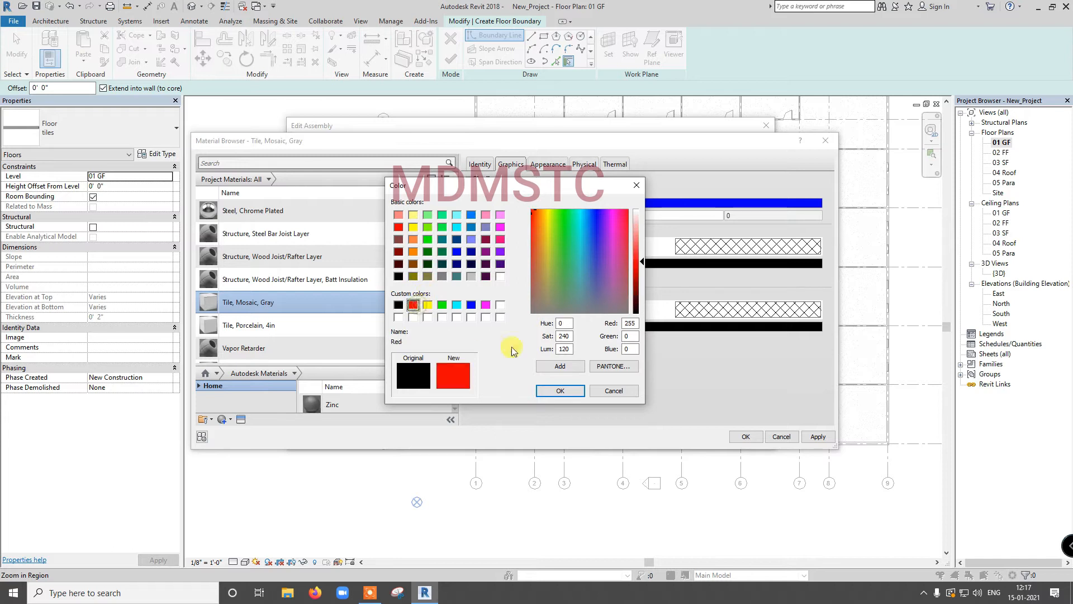
{"action": "left_click", "coordinate": [558, 390]}
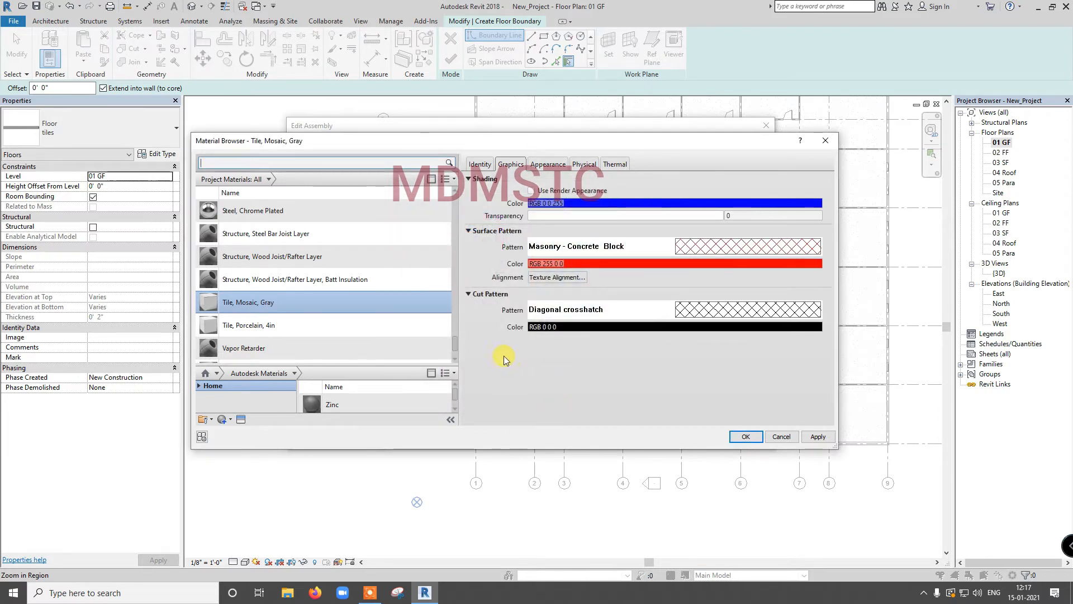
Confirm Diagonal crosshatch as the material's cut pattern and black as its color.
{"action": "left_click", "coordinate": [693, 315]}
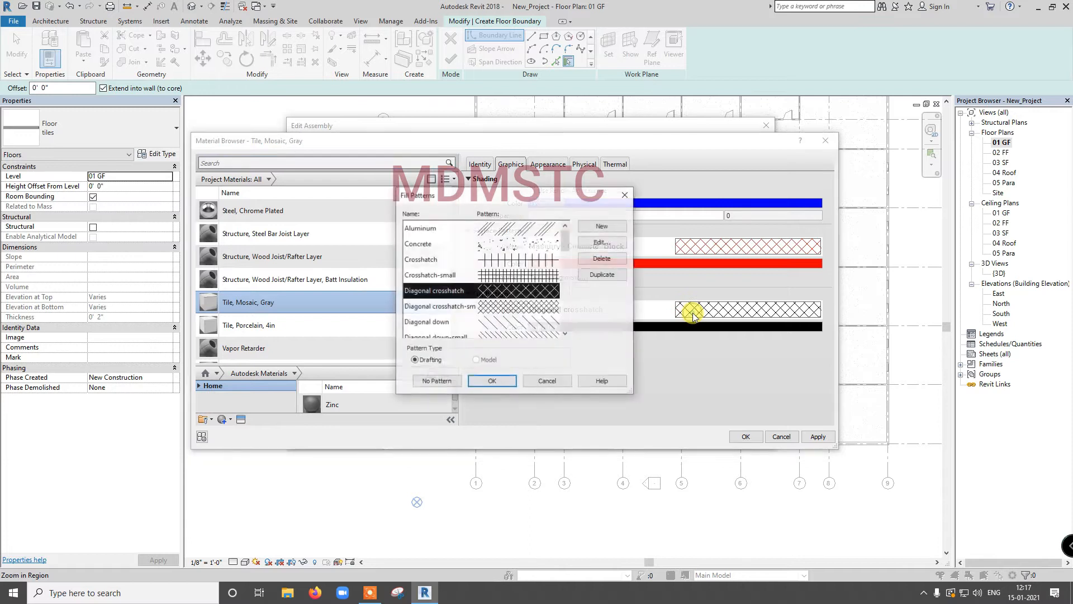
{"action": "left_click", "coordinate": [490, 380]}
{"action": "left_click", "coordinate": [559, 326]}
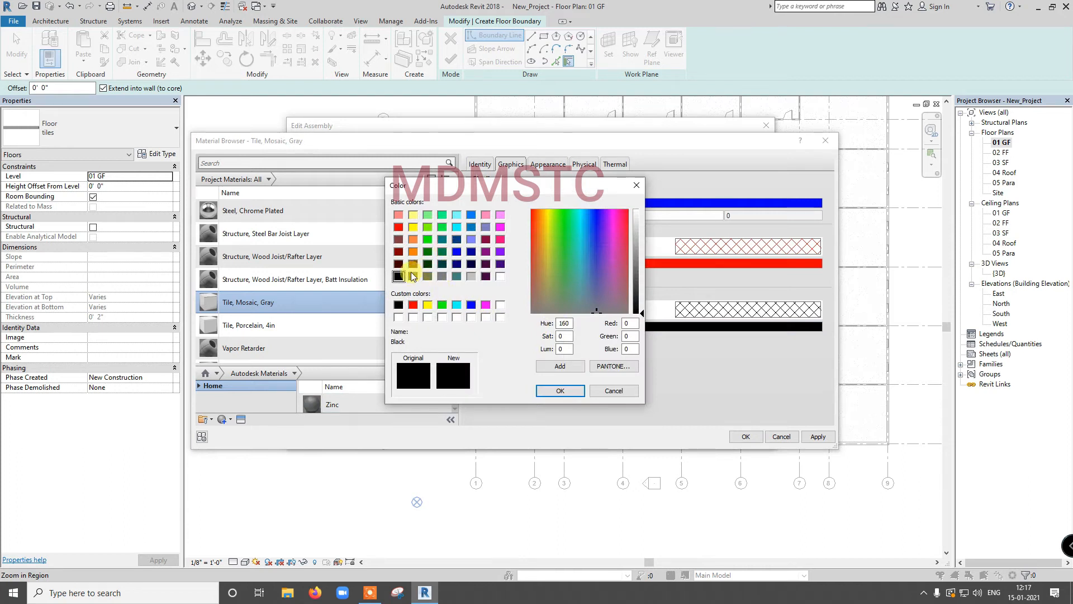
{"action": "left_click", "coordinate": [398, 304]}
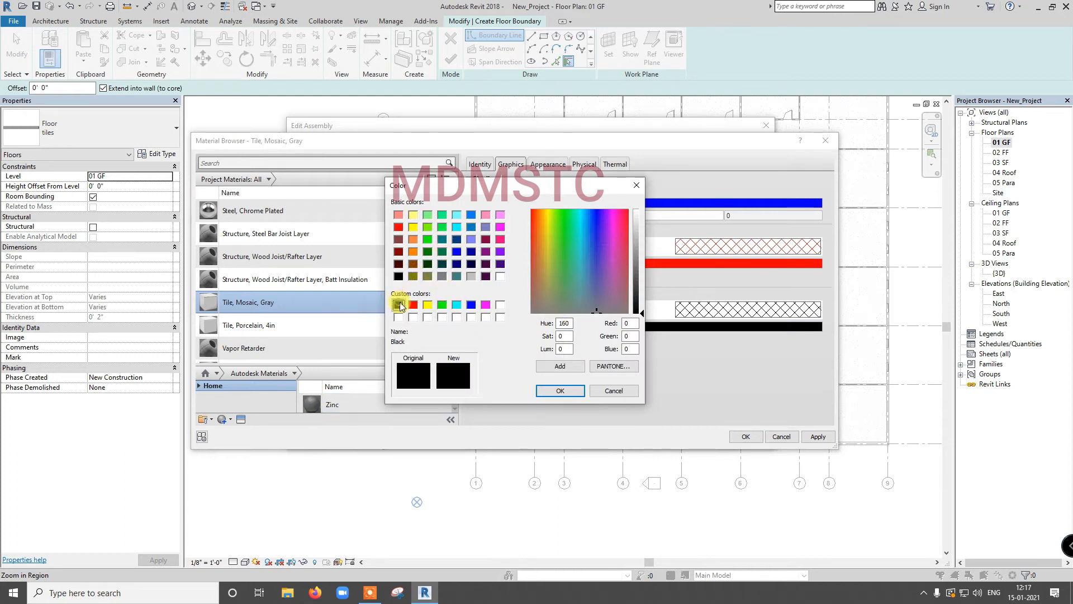
{"action": "left_click", "coordinate": [558, 390]}
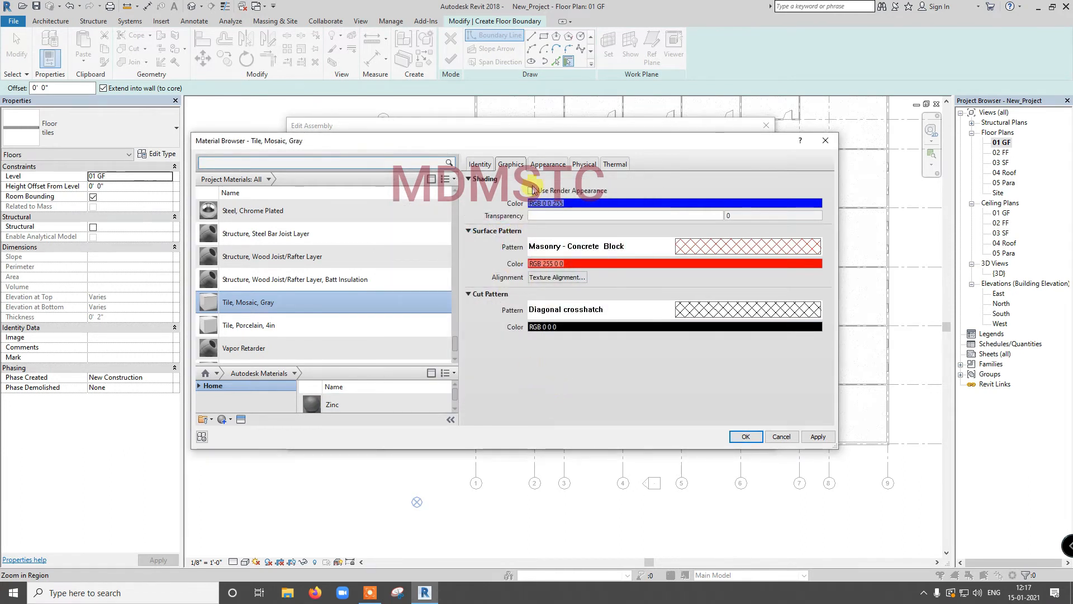
Review the material's appearance, physical and thermal properties, and accept the material and floor type edits.
{"action": "left_click", "coordinate": [546, 168]}
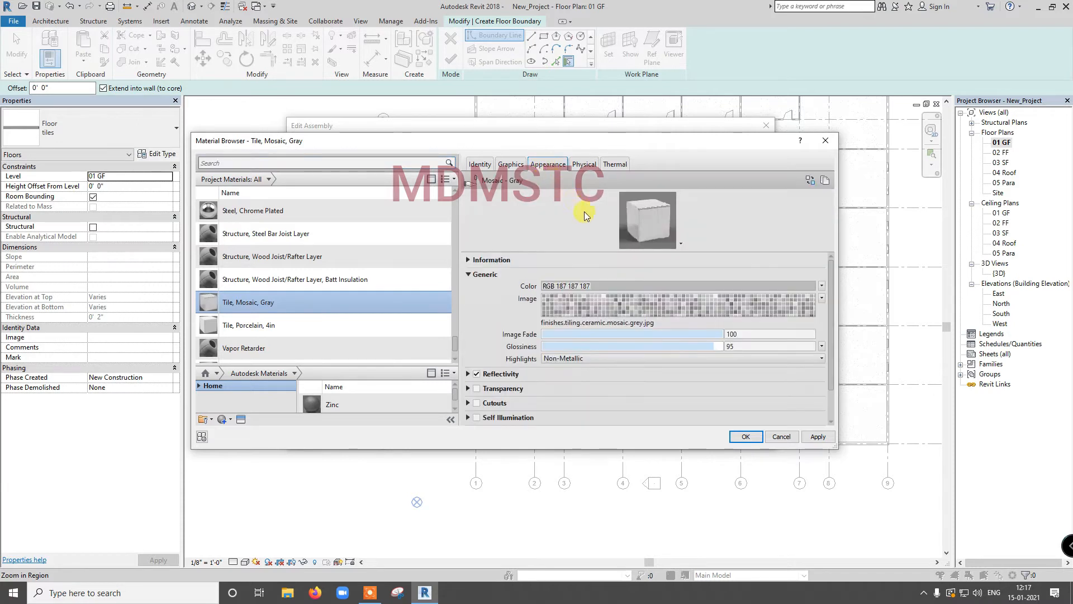
{"action": "mouse_move", "coordinate": [608, 301]}
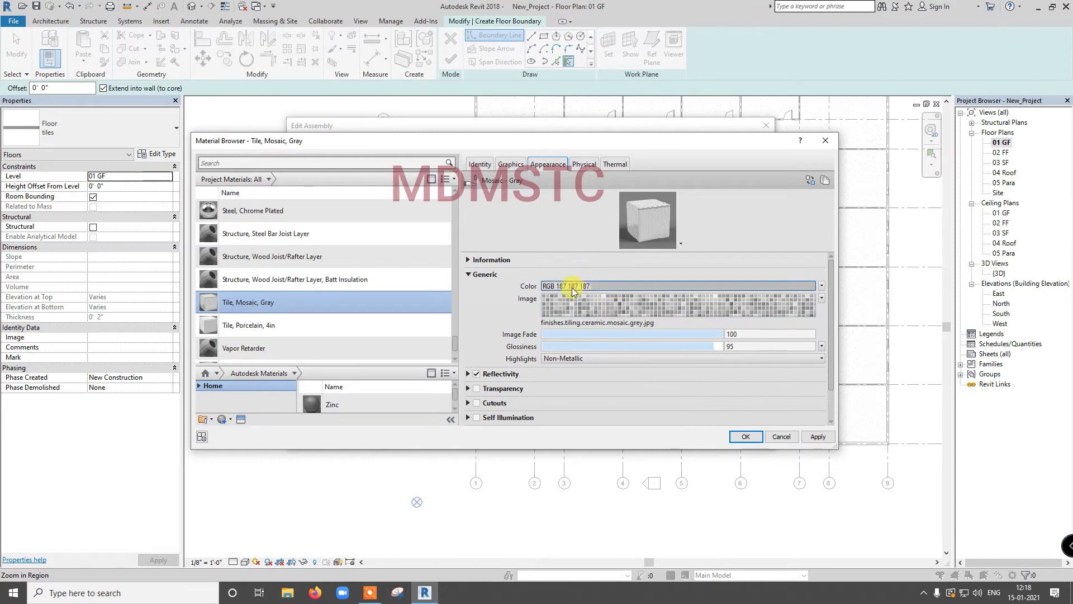
{"action": "left_click", "coordinate": [594, 167]}
{"action": "left_click", "coordinate": [614, 165]}
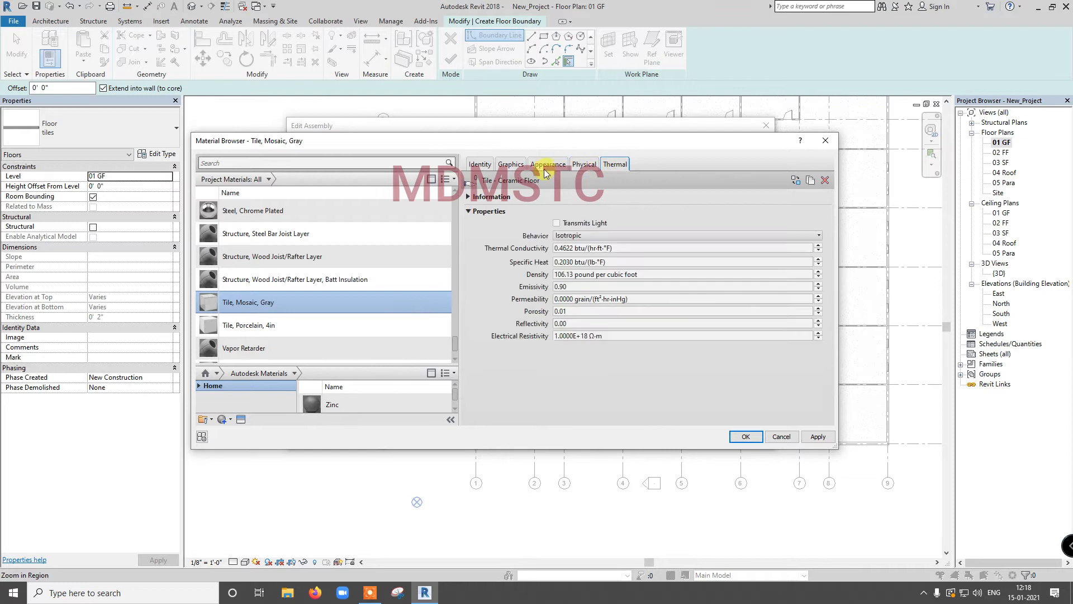
{"action": "left_click", "coordinate": [743, 438]}
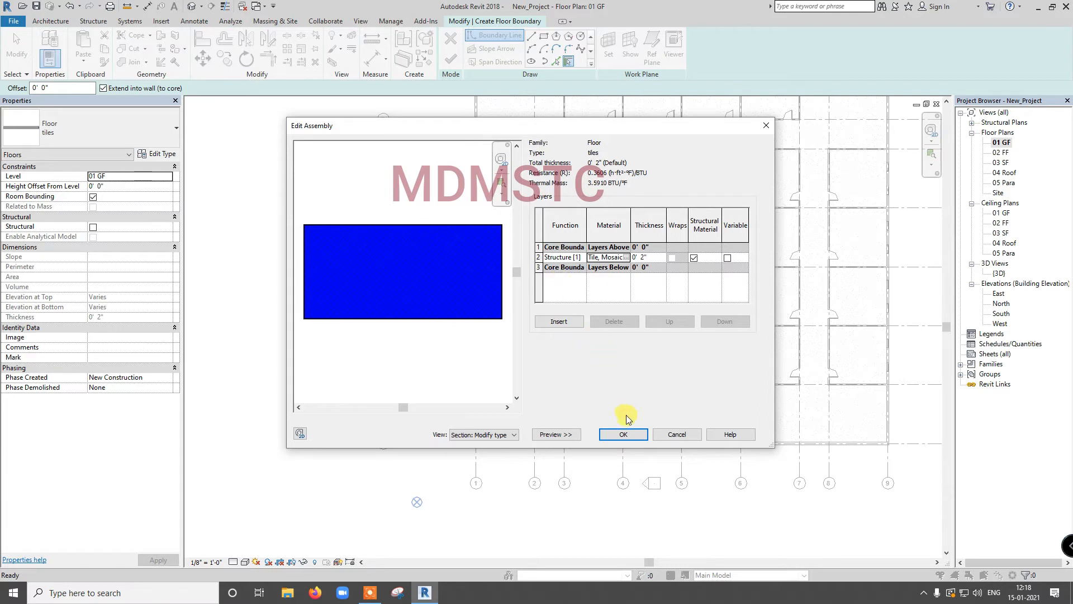
{"action": "left_click", "coordinate": [623, 435]}
{"action": "left_click", "coordinate": [722, 438]}
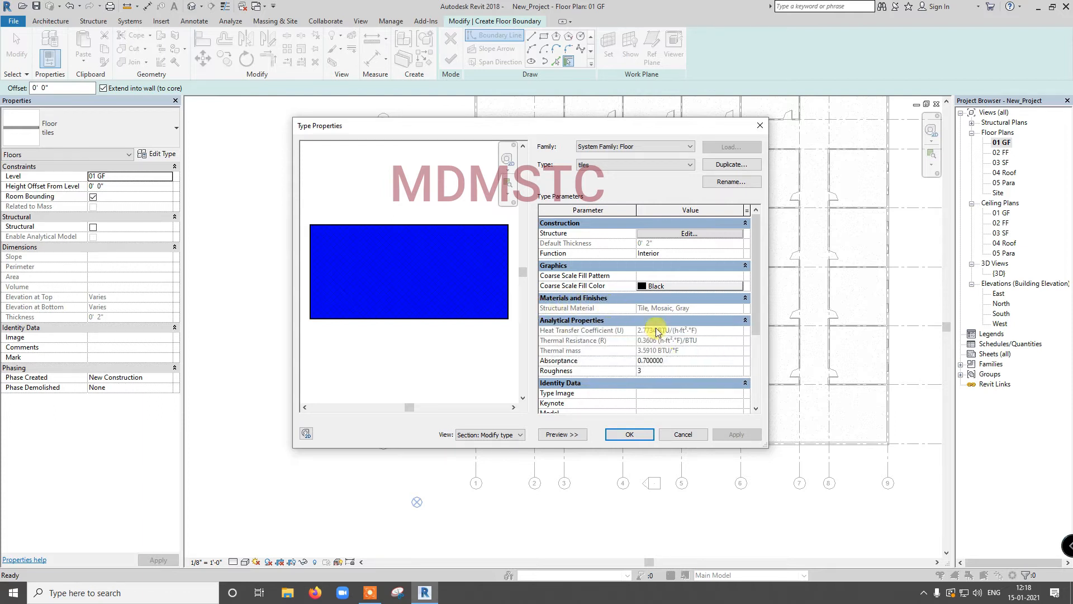
{"action": "left_click", "coordinate": [628, 435]}
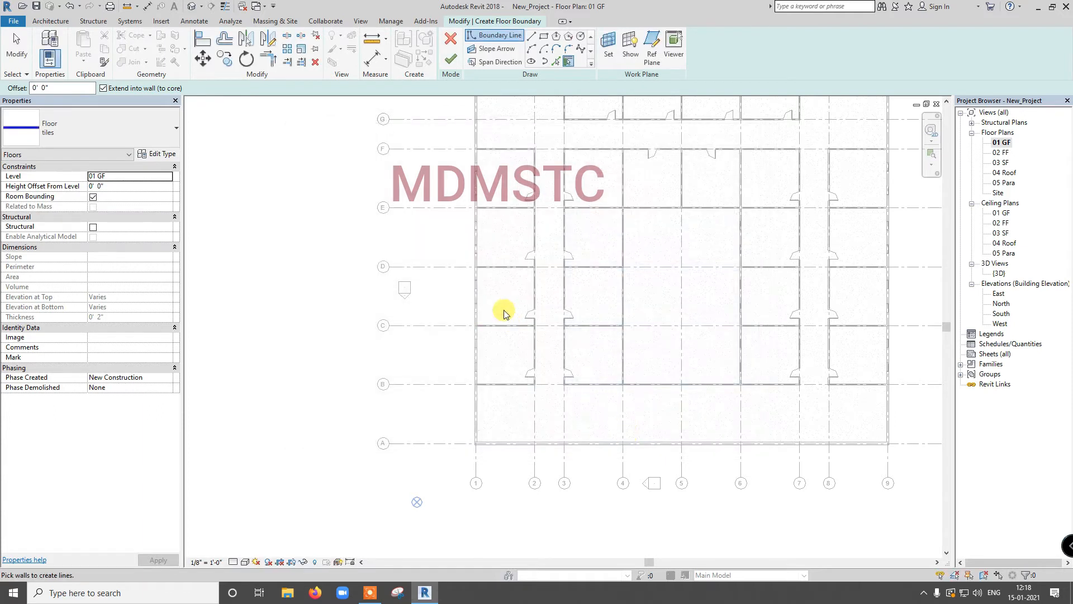
Sketch straight floor boundary lines along the inner wall faces at grids F and 2 of the room between grids F and E, ending at the door opening.
{"action": "left_click", "coordinate": [530, 35]}
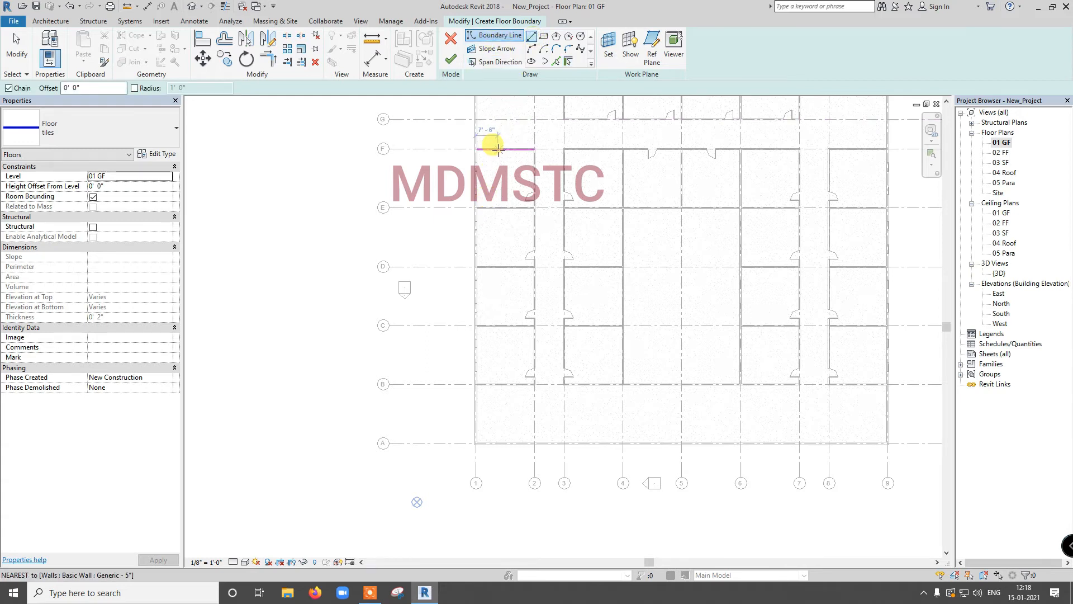
{"action": "scroll", "coordinate": [498, 149], "scroll_direction": "up", "scroll_amount": 4}
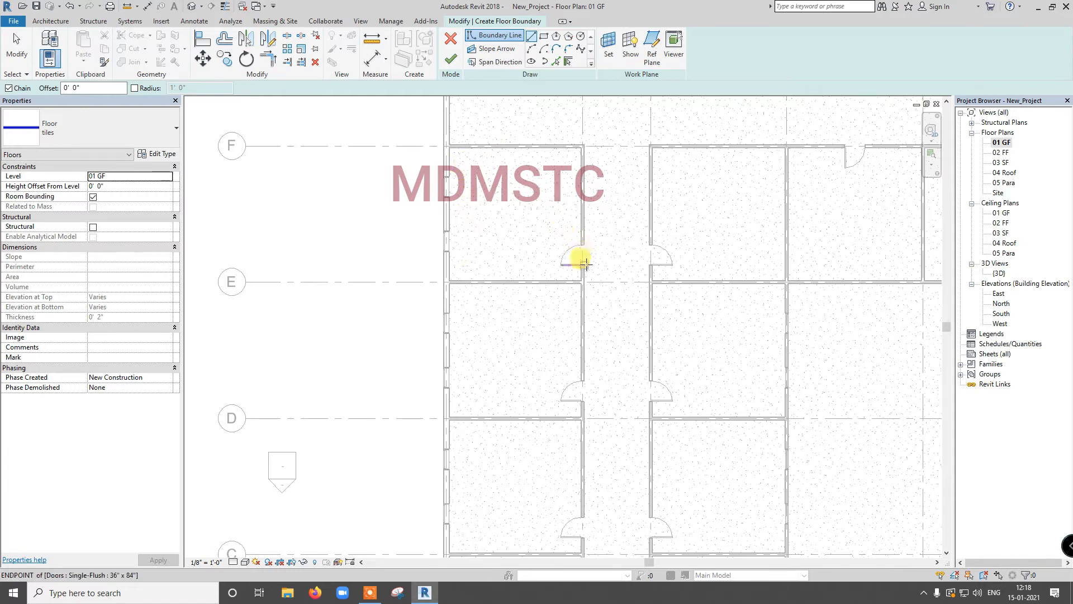
{"action": "scroll", "coordinate": [586, 252], "scroll_direction": "up", "scroll_amount": 1}
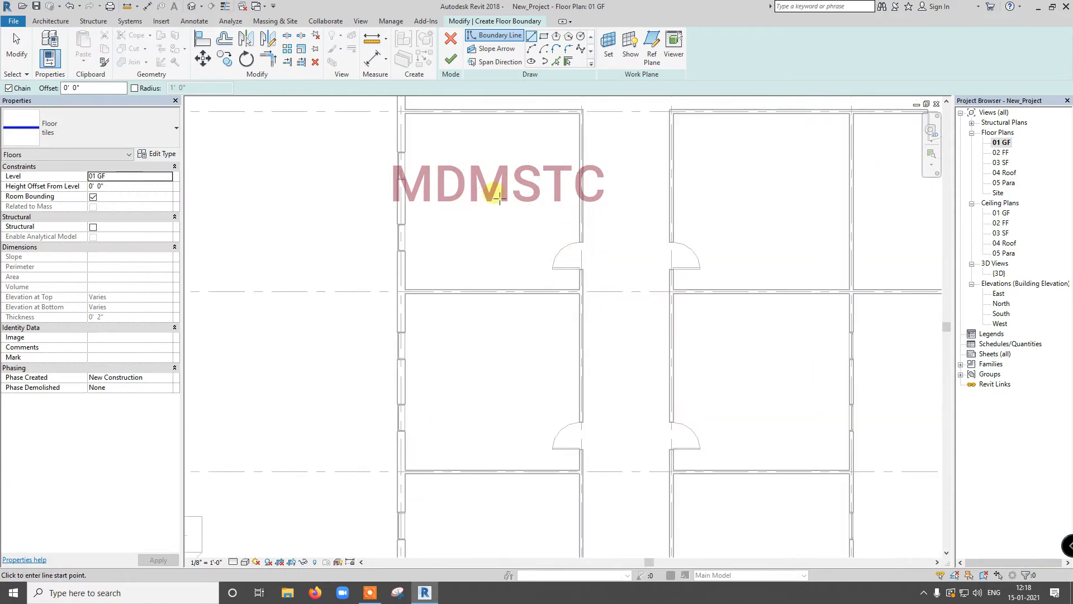
{"action": "left_click", "coordinate": [406, 113]}
{"action": "left_click", "coordinate": [580, 114]}
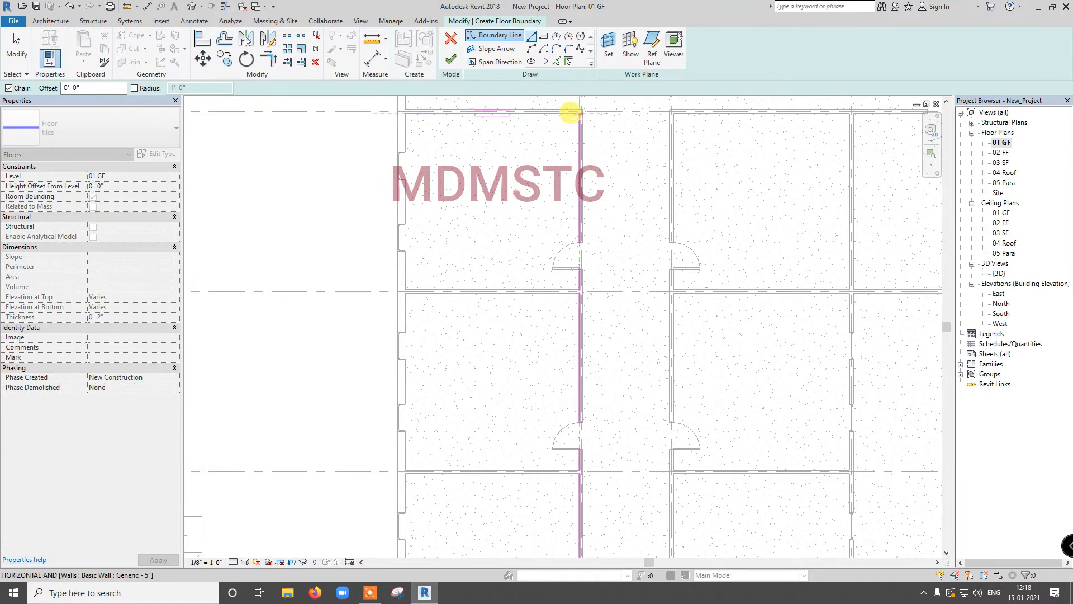
{"action": "scroll", "coordinate": [585, 214], "scroll_direction": "up", "scroll_amount": 3}
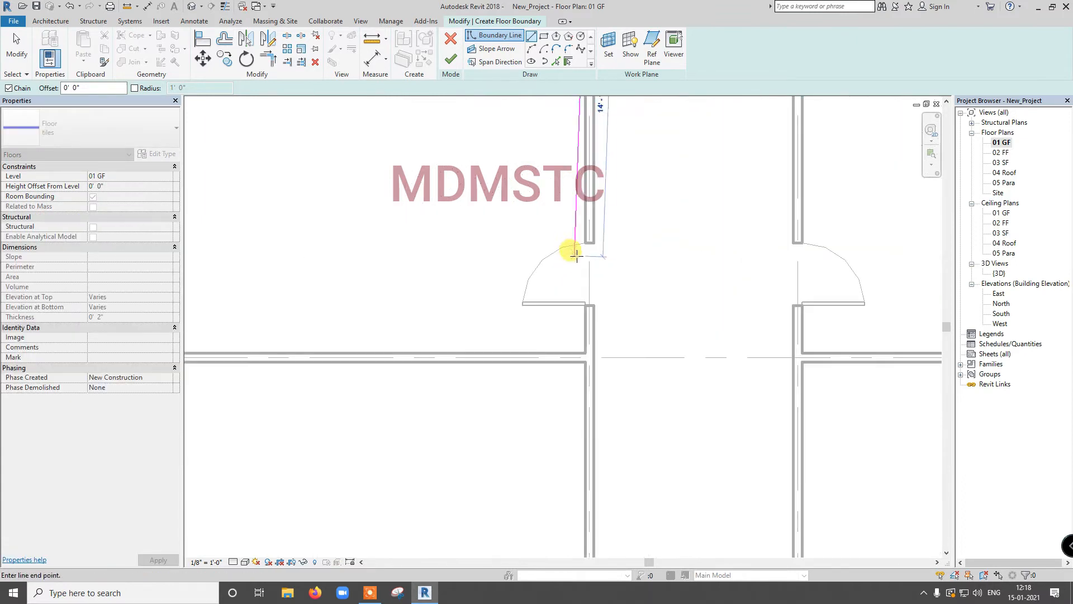
{"action": "left_click", "coordinate": [584, 241]}
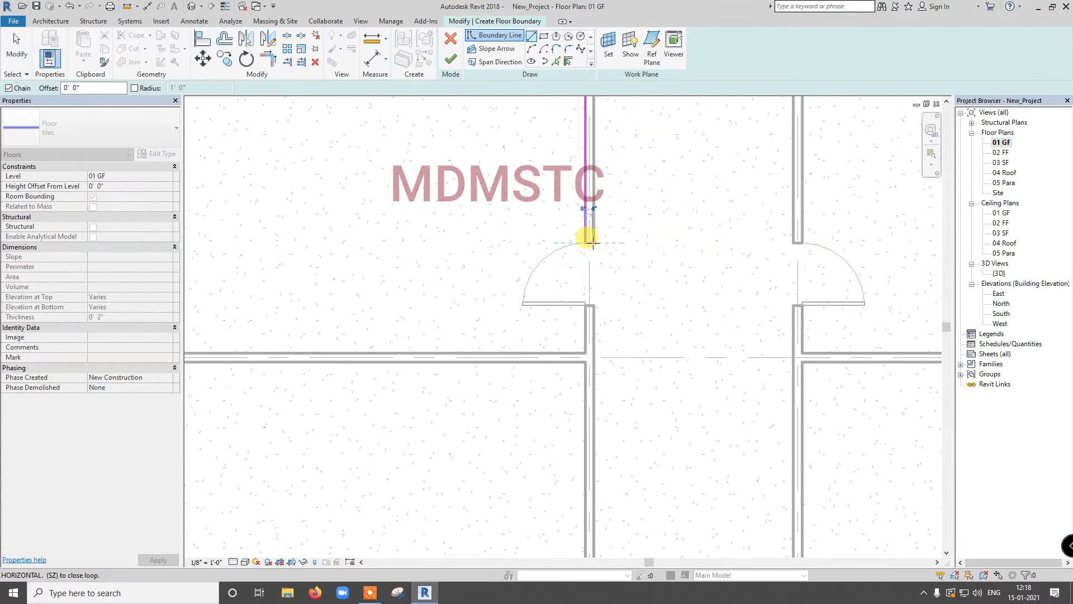
Continue the boundary around the door opening, across the wall thickness to the corridor-side face and back to the inner face.
{"action": "scroll", "coordinate": [595, 242], "scroll_direction": "up", "scroll_amount": 2}
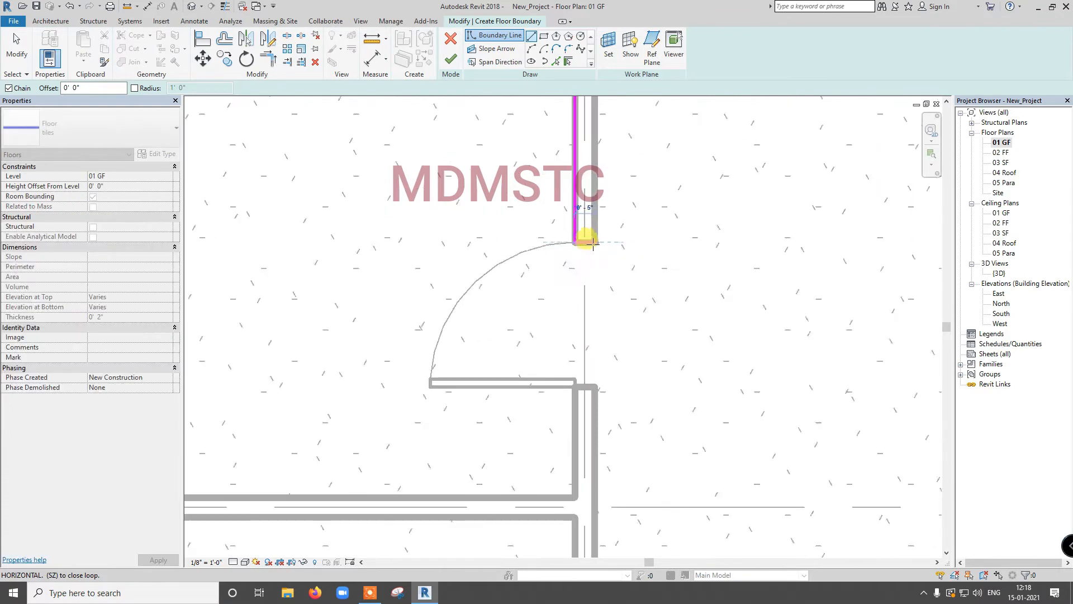
{"action": "left_click", "coordinate": [594, 242]}
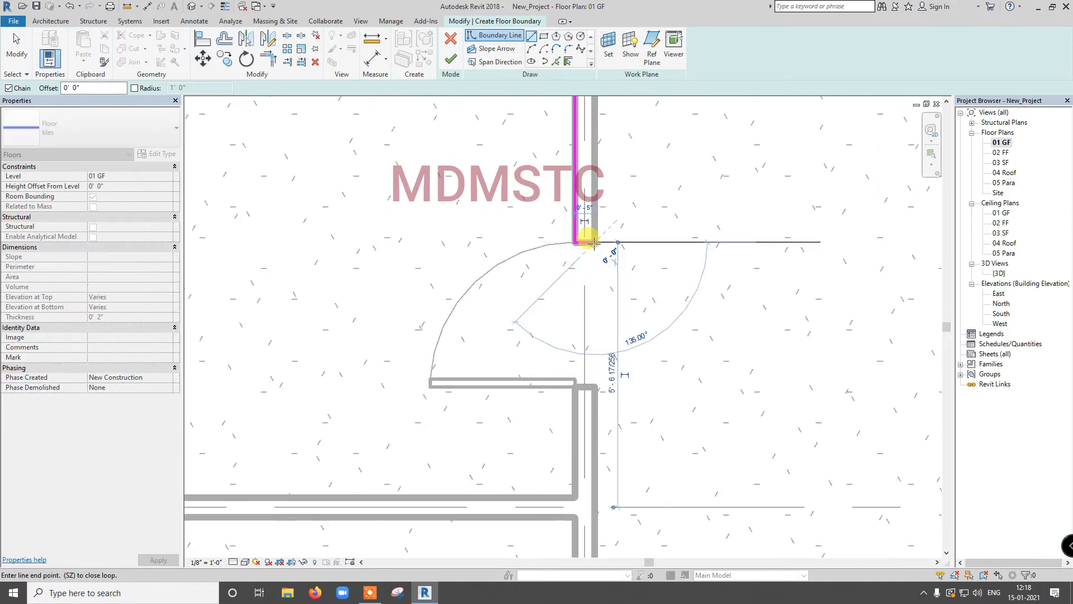
{"action": "left_click", "coordinate": [595, 385]}
{"action": "left_click", "coordinate": [574, 384]}
Close the boundary along the room's inner wall faces at grids 2, E and 1, and finish the tiles floor.
{"action": "scroll", "coordinate": [568, 414], "scroll_direction": "down", "scroll_amount": 3}
{"action": "left_click", "coordinate": [574, 420]}
{"action": "left_click", "coordinate": [268, 421]}
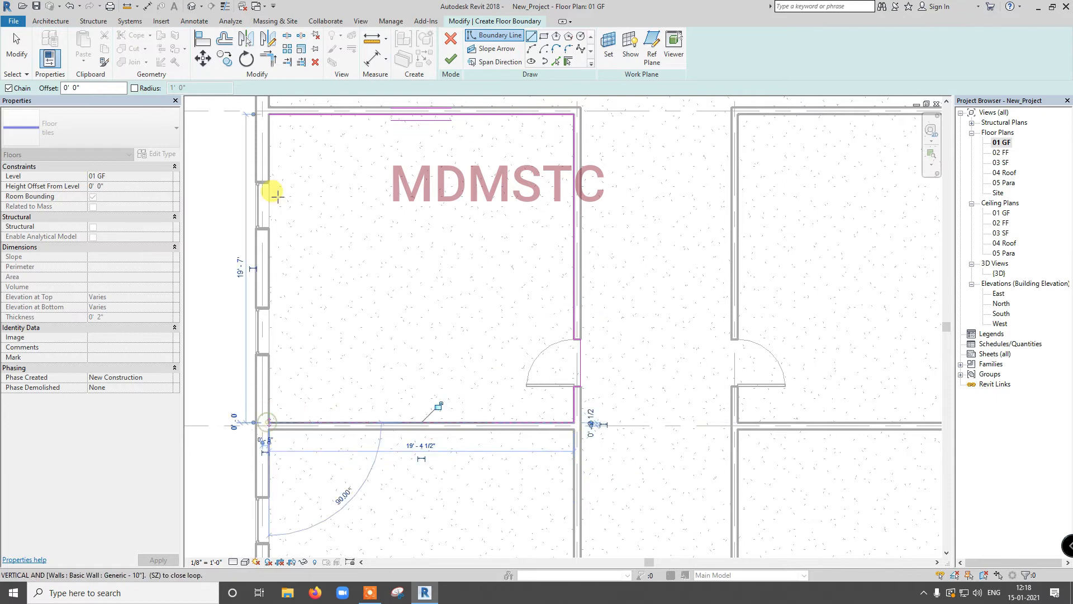
{"action": "left_click", "coordinate": [269, 113]}
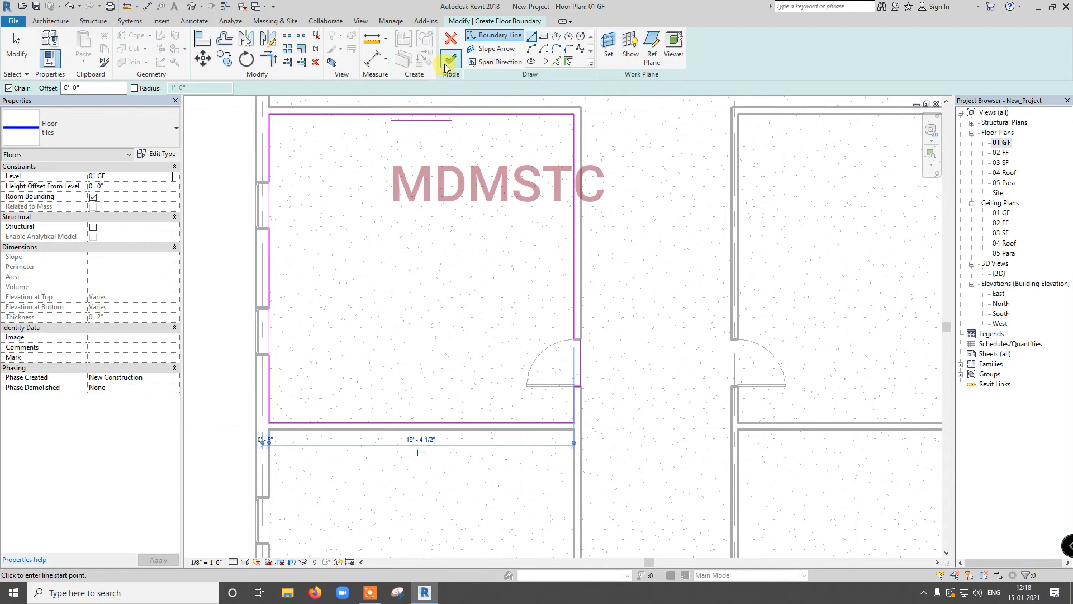
{"action": "left_click", "coordinate": [448, 59]}
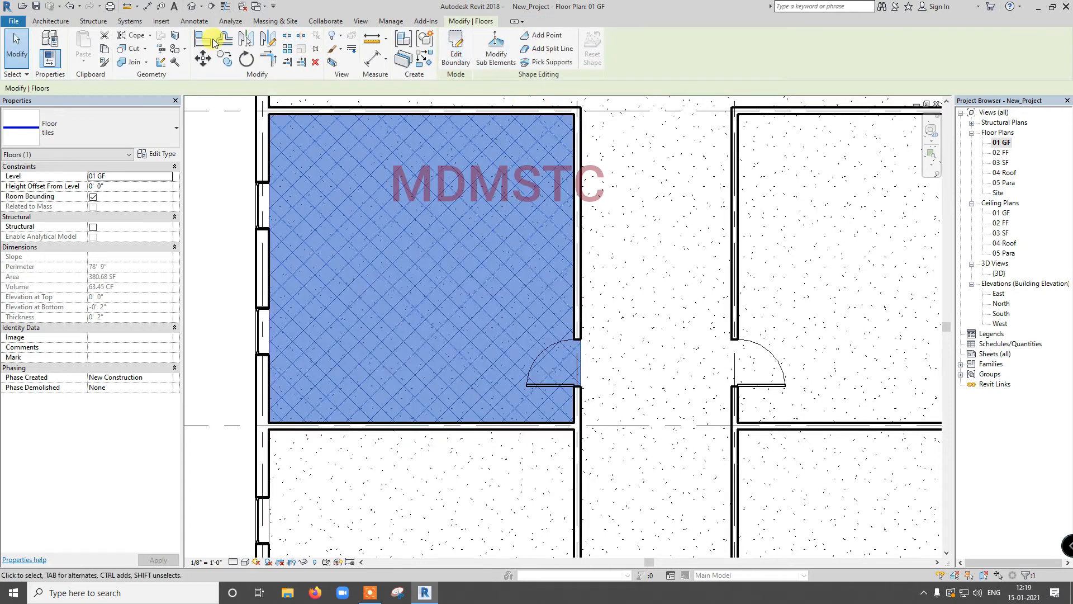
Examine the new tiled floor in the 3D view and its surface pattern in the 01 GF floor plan.
{"action": "left_click", "coordinate": [192, 6]}
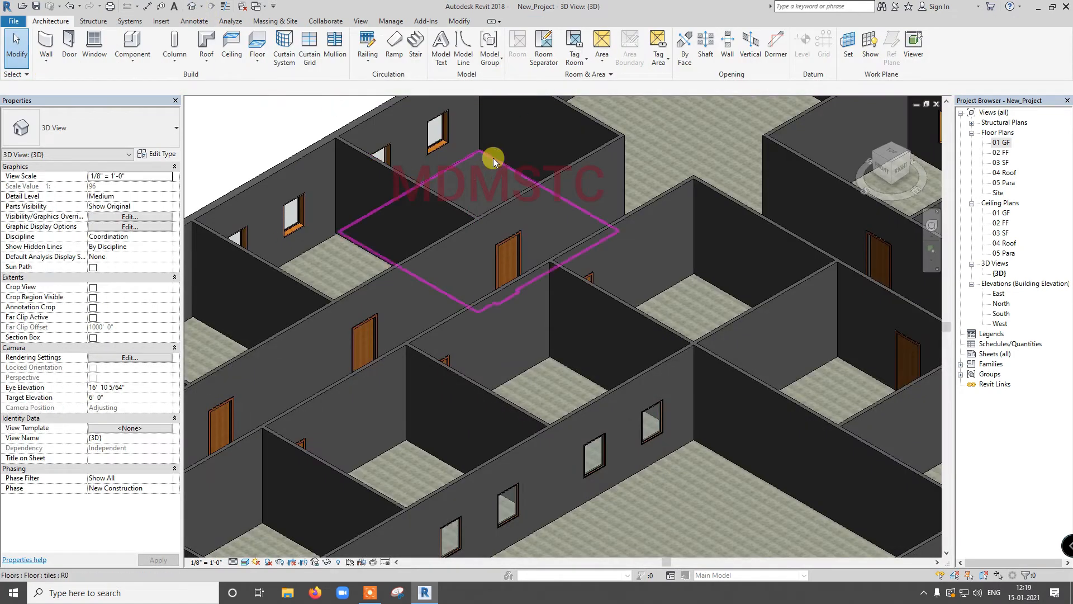
{"action": "scroll", "coordinate": [493, 158], "scroll_direction": "up", "scroll_amount": 8}
{"action": "scroll", "coordinate": [454, 188], "scroll_direction": "up", "scroll_amount": 4}
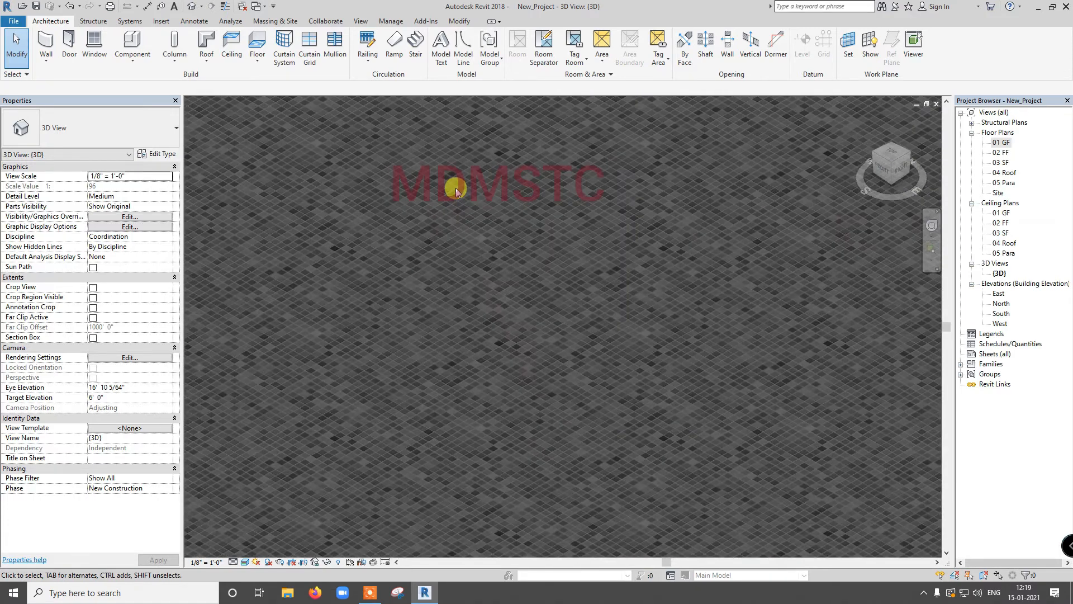
{"action": "scroll", "coordinate": [455, 188], "scroll_direction": "up", "scroll_amount": 5}
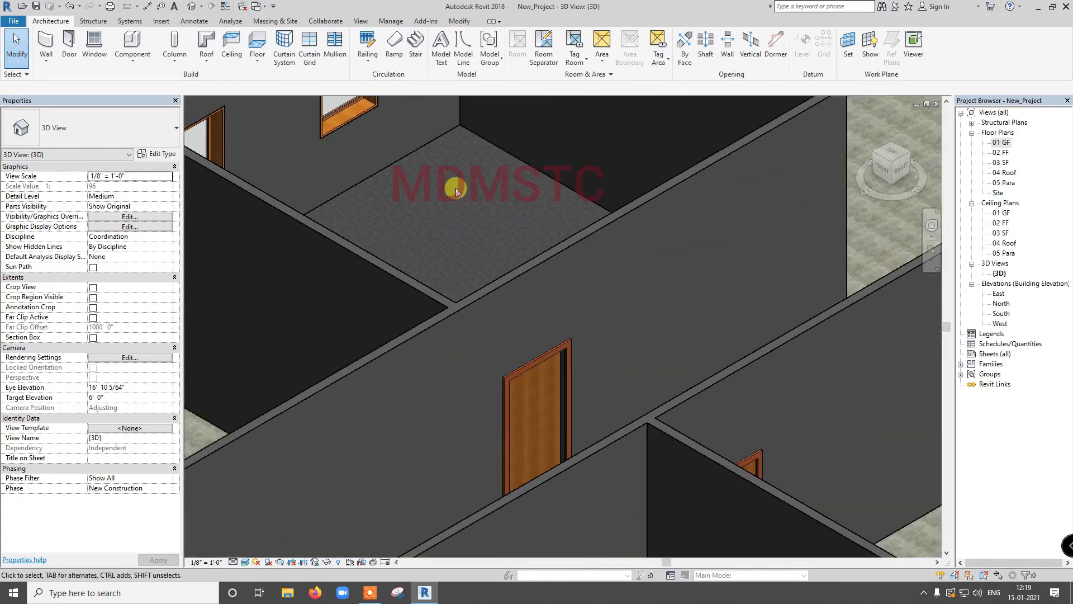
{"action": "scroll", "coordinate": [455, 187], "scroll_direction": "down", "scroll_amount": 2}
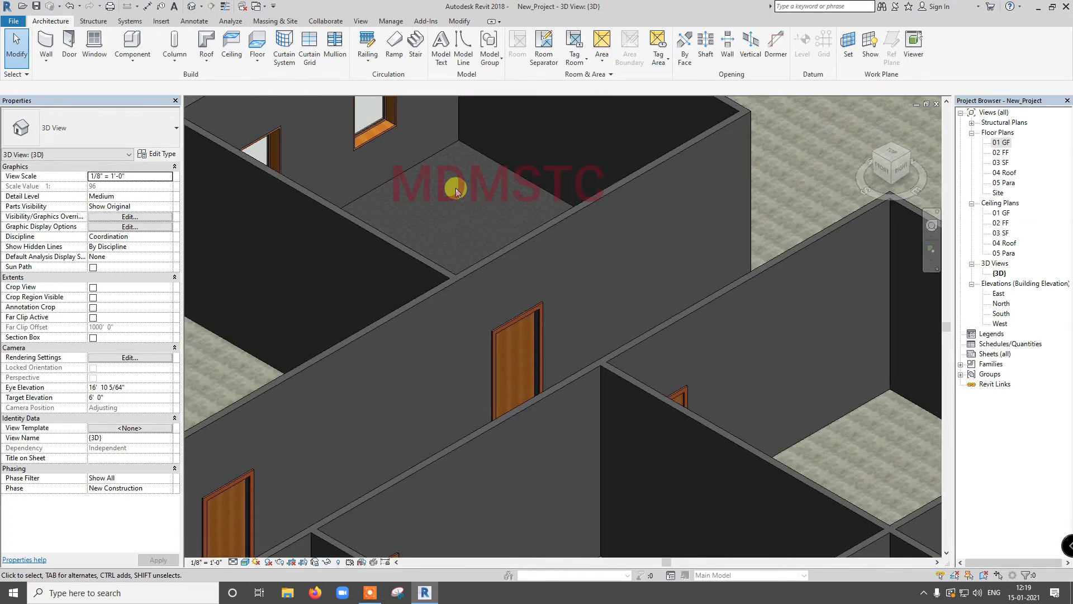
{"action": "scroll", "coordinate": [456, 190], "scroll_direction": "up", "scroll_amount": 2}
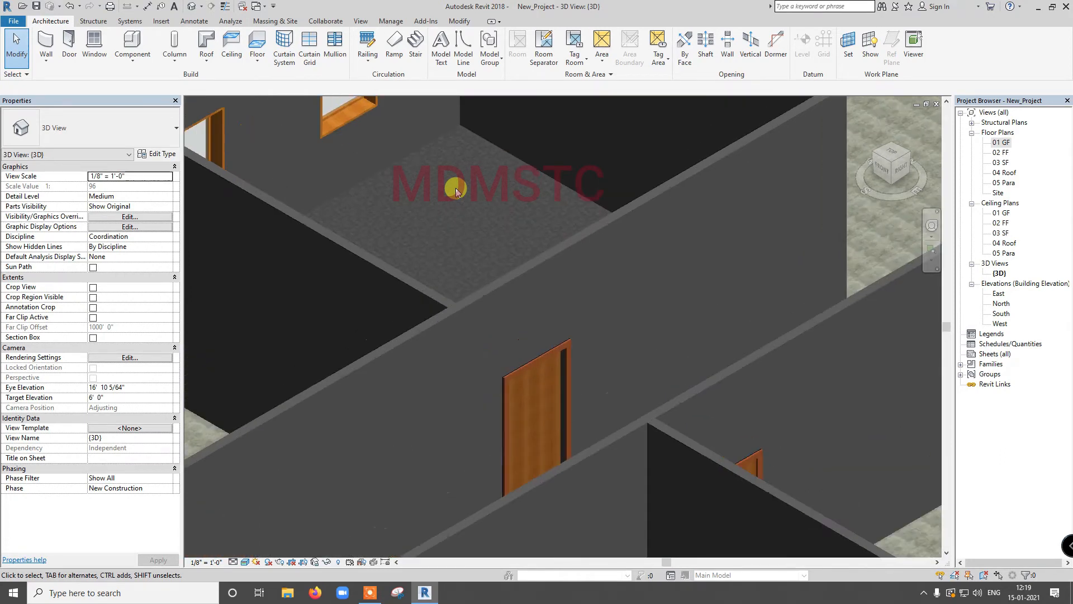
{"action": "double_click", "coordinate": [1001, 144]}
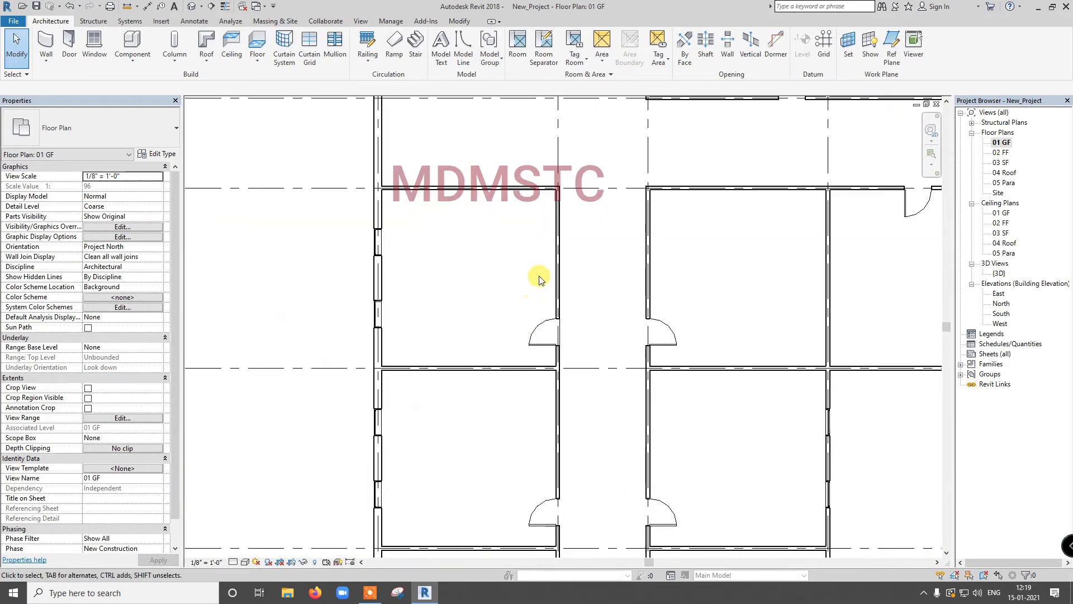
{"action": "scroll", "coordinate": [522, 438], "scroll_direction": "up", "scroll_amount": 4}
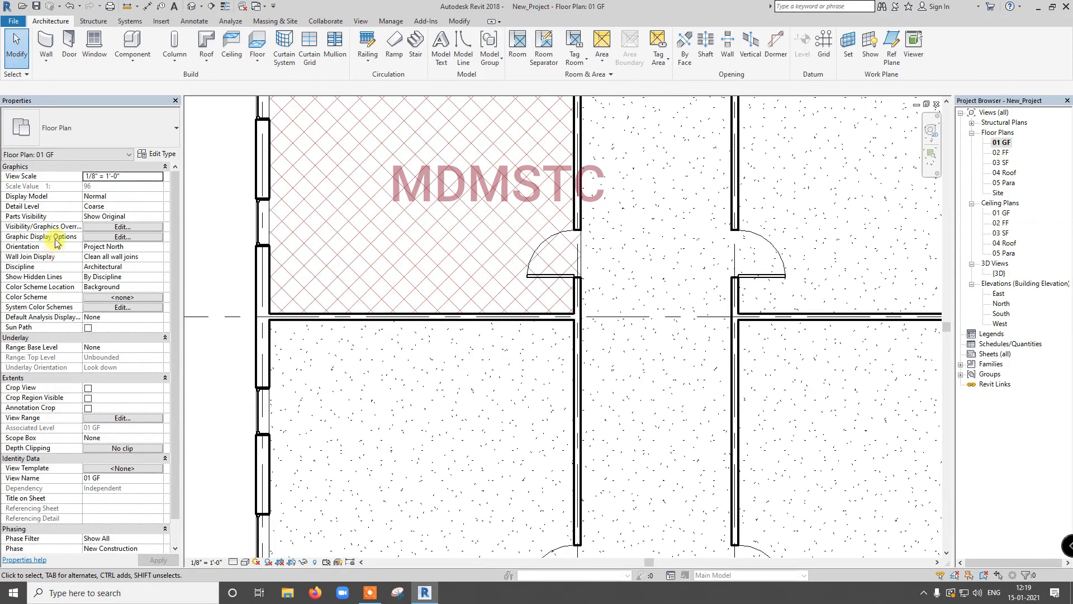
{"action": "left_click", "coordinate": [202, 45]}
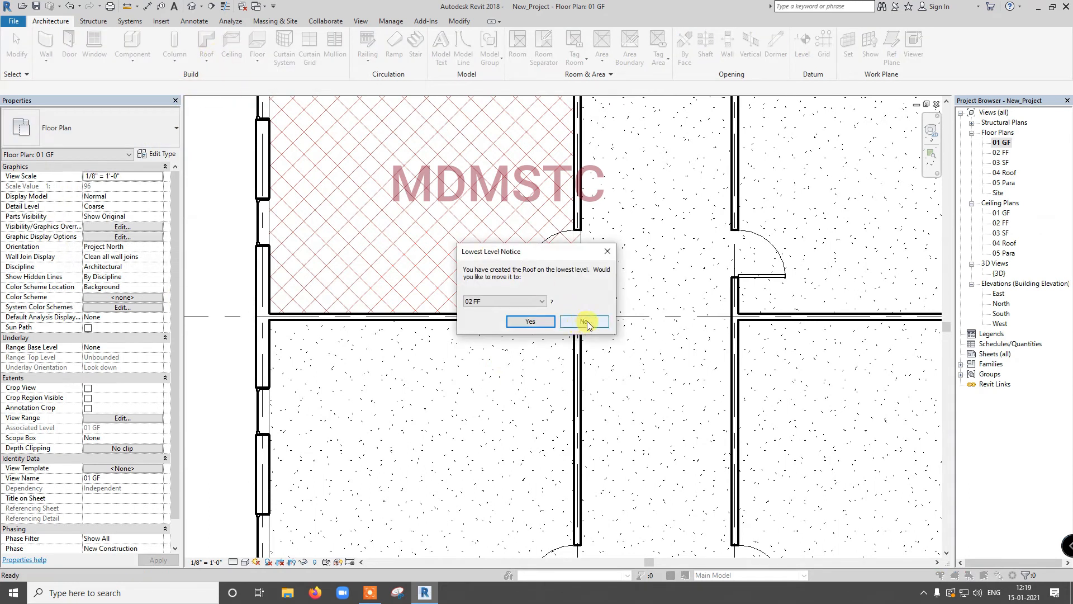
{"action": "left_click", "coordinate": [585, 322]}
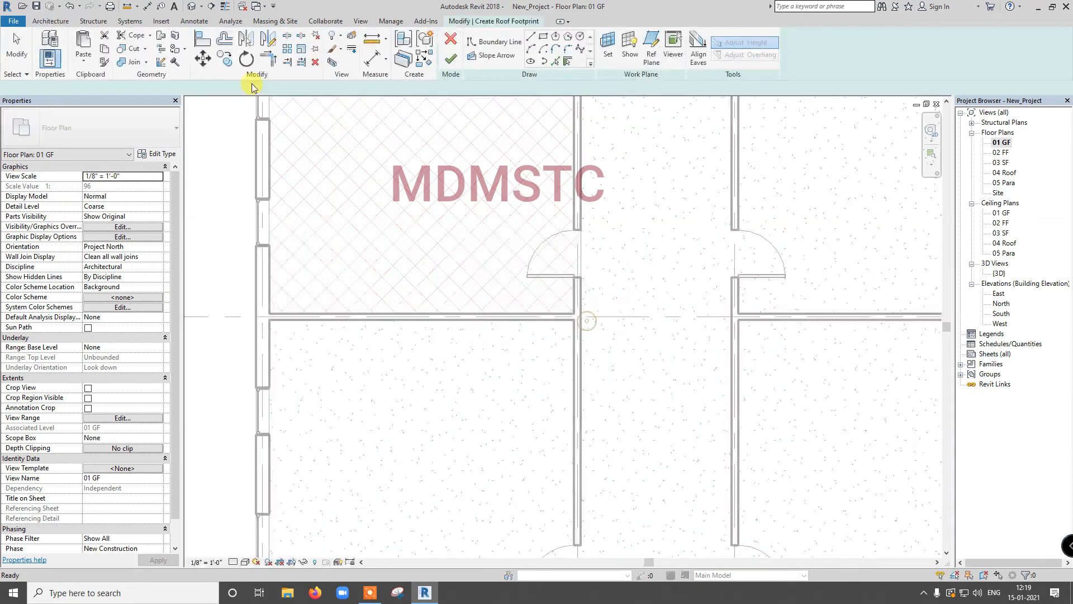
{"action": "left_click", "coordinate": [445, 63]}
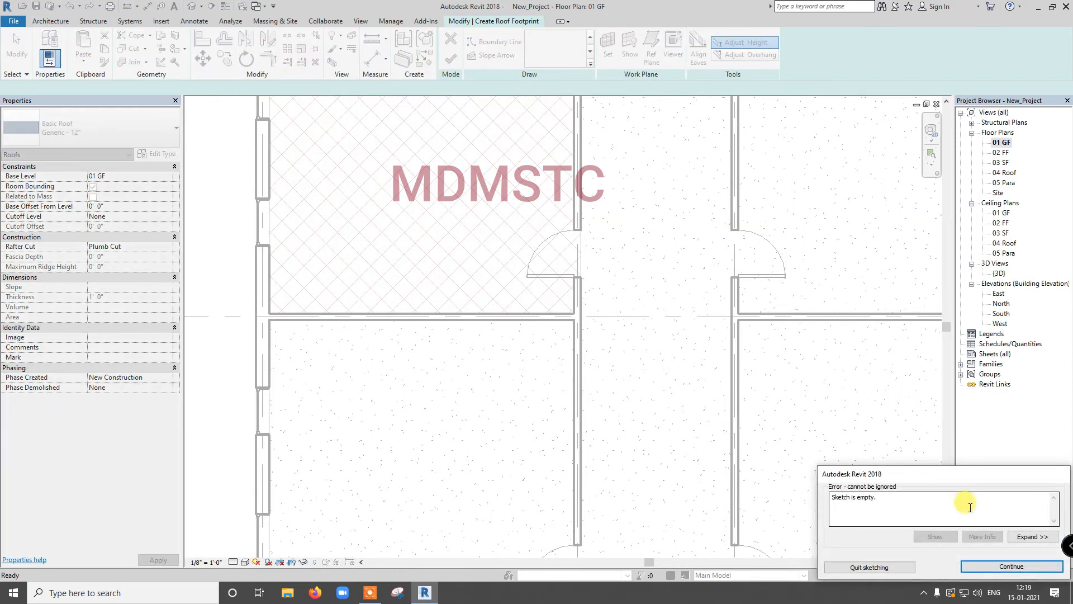
{"action": "left_click", "coordinate": [882, 567]}
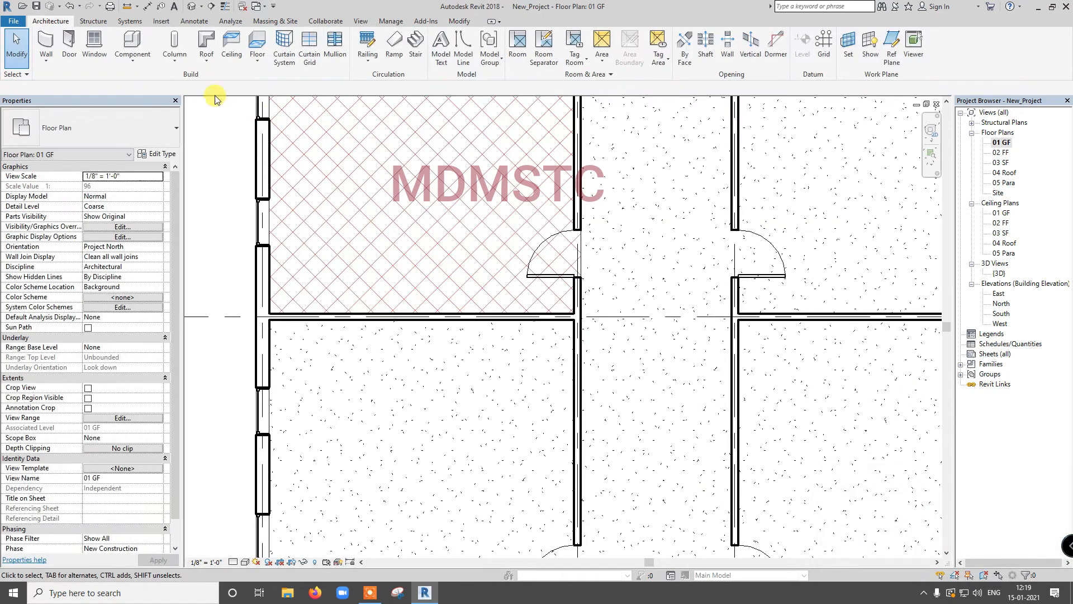
Start another architectural floor of type tiles with straight boundary lines, and display the view with thin lines.
{"action": "left_click", "coordinate": [257, 59]}
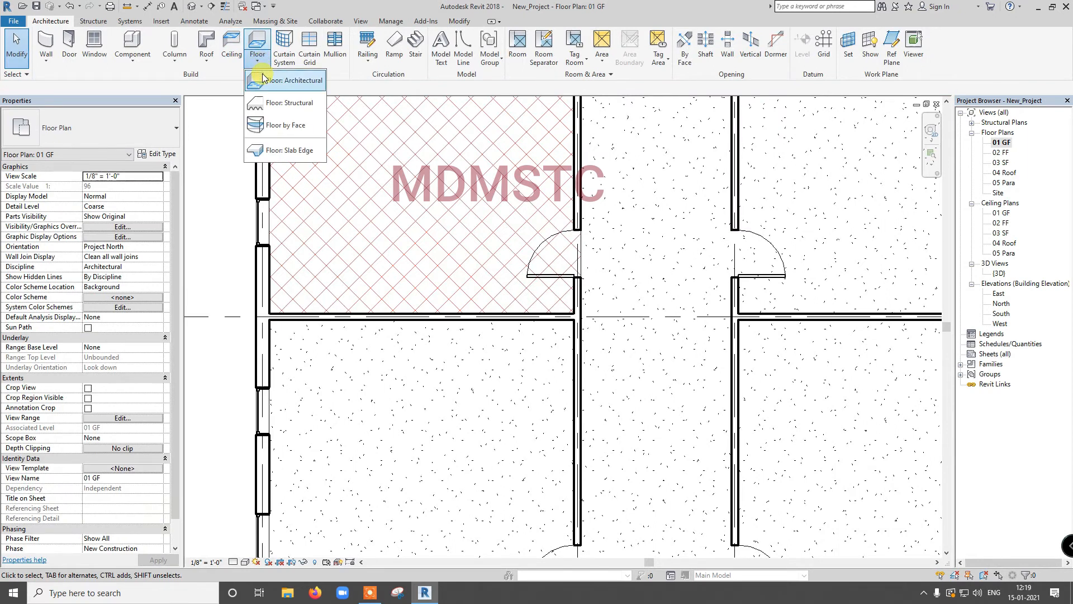
{"action": "left_click", "coordinate": [263, 75]}
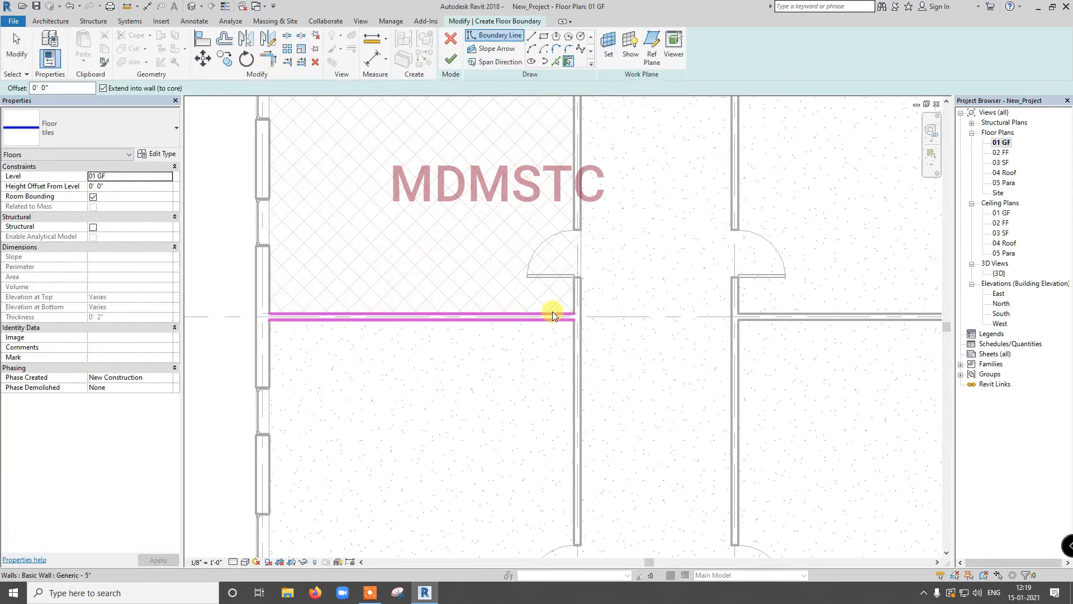
{"action": "left_click", "coordinate": [532, 37]}
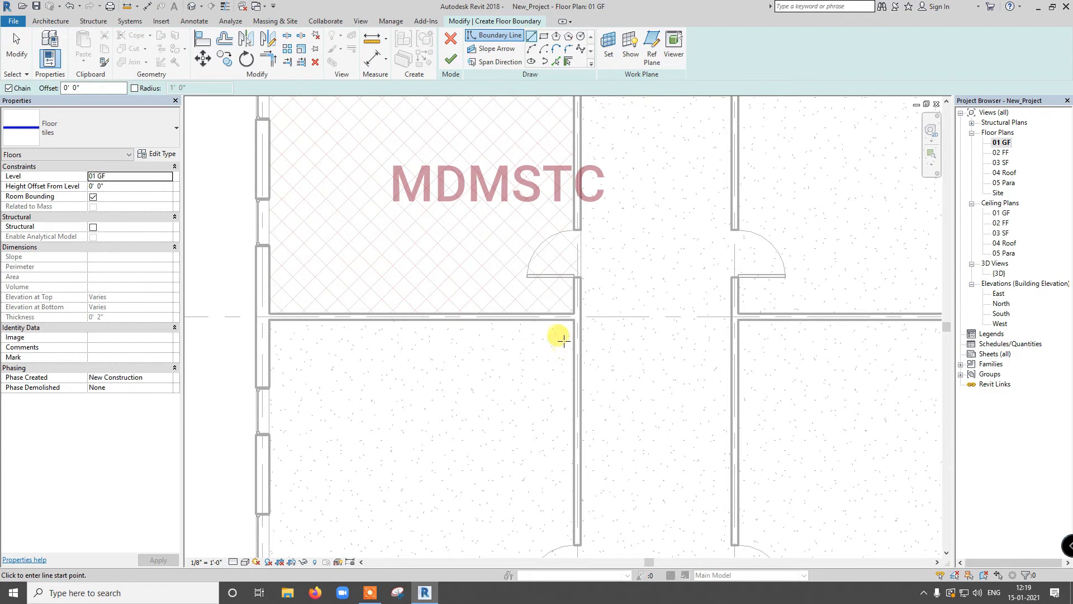
{"action": "scroll", "coordinate": [563, 341], "scroll_direction": "up", "scroll_amount": 2}
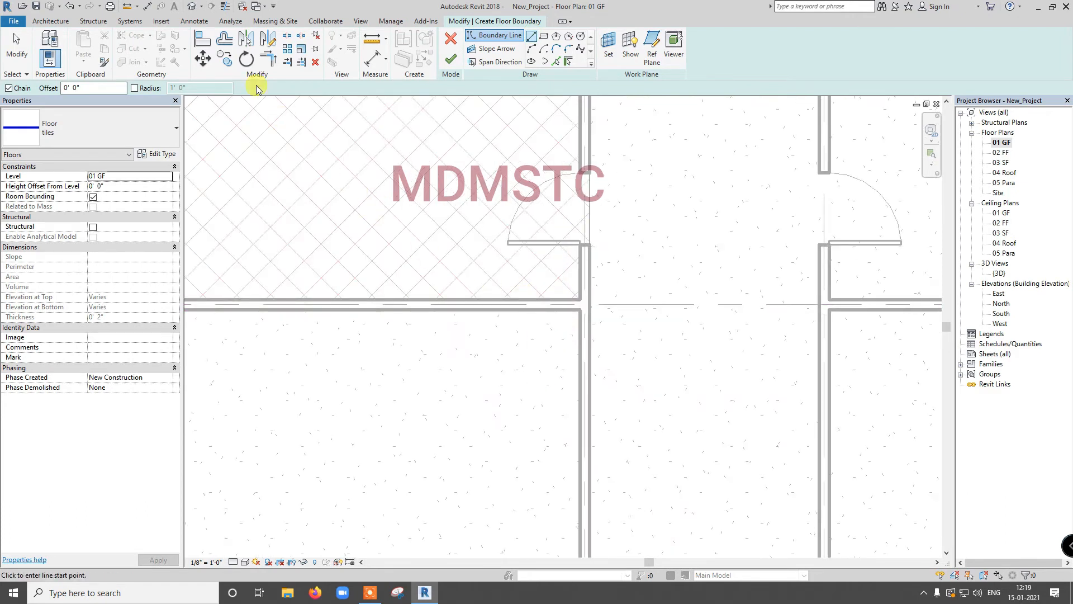
{"action": "left_click", "coordinate": [225, 7]}
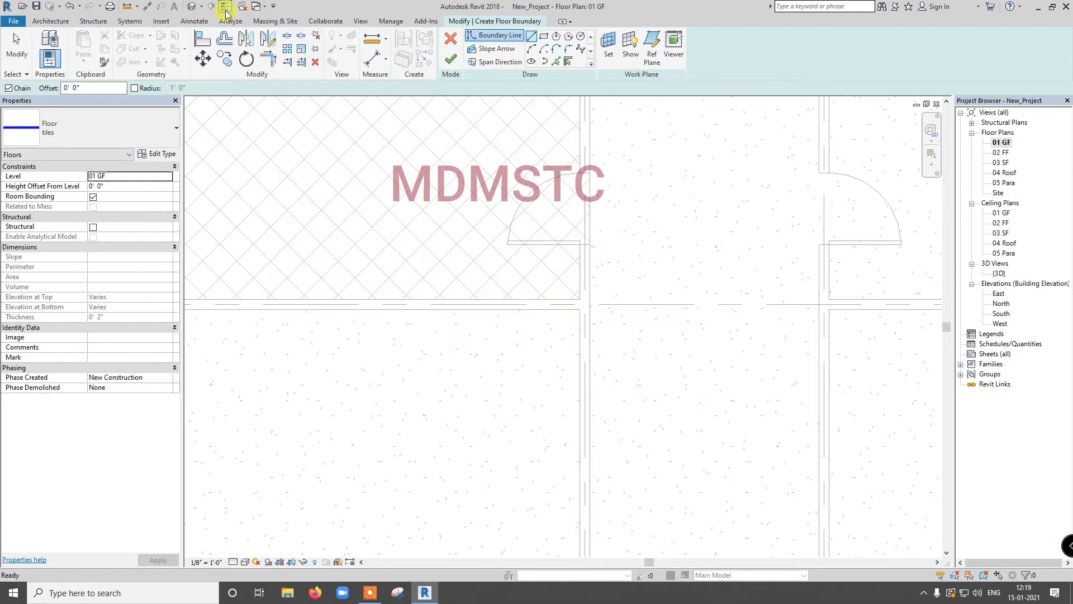
Draw the floor boundary along the inner wall face below grid E, from the grid 1 corner to the grid 2 corner.
{"action": "scroll", "coordinate": [601, 313], "scroll_direction": "down", "scroll_amount": 3}
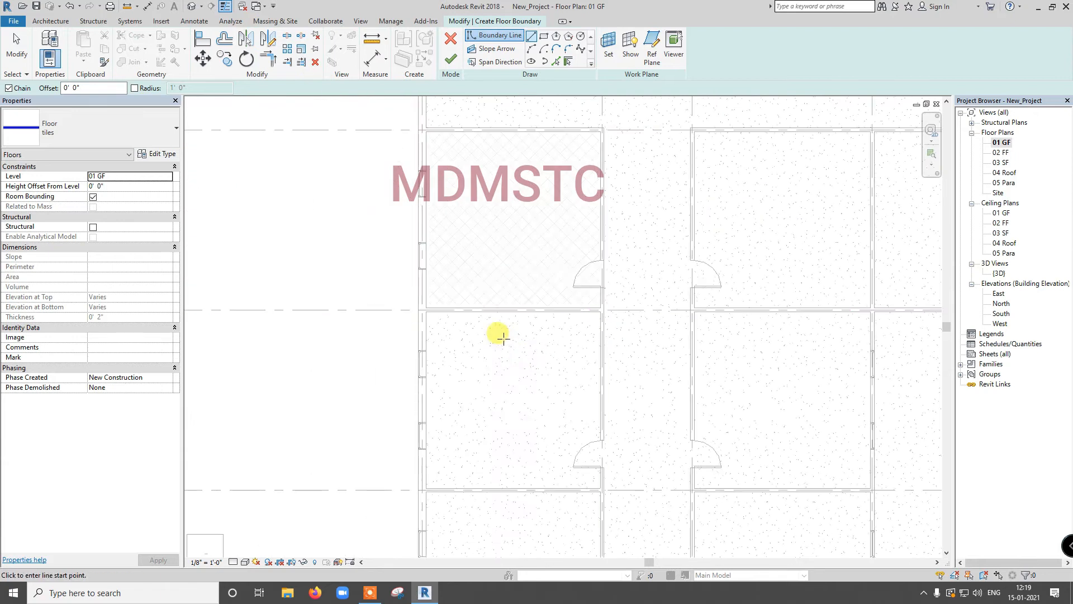
{"action": "scroll", "coordinate": [513, 323], "scroll_direction": "up", "scroll_amount": 1}
{"action": "scroll", "coordinate": [654, 224], "scroll_direction": "up", "scroll_amount": 3}
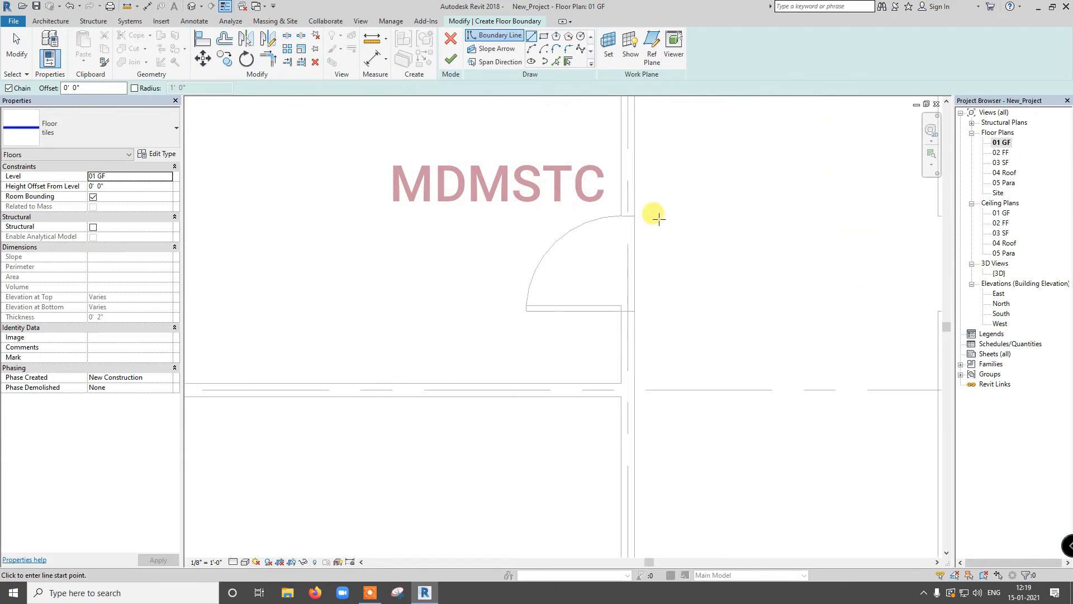
{"action": "scroll", "coordinate": [481, 221], "scroll_direction": "down", "scroll_amount": 1}
{"action": "scroll", "coordinate": [438, 408], "scroll_direction": "down", "scroll_amount": 4}
{"action": "scroll", "coordinate": [349, 429], "scroll_direction": "up", "scroll_amount": 1}
{"action": "scroll", "coordinate": [348, 429], "scroll_direction": "up", "scroll_amount": 3}
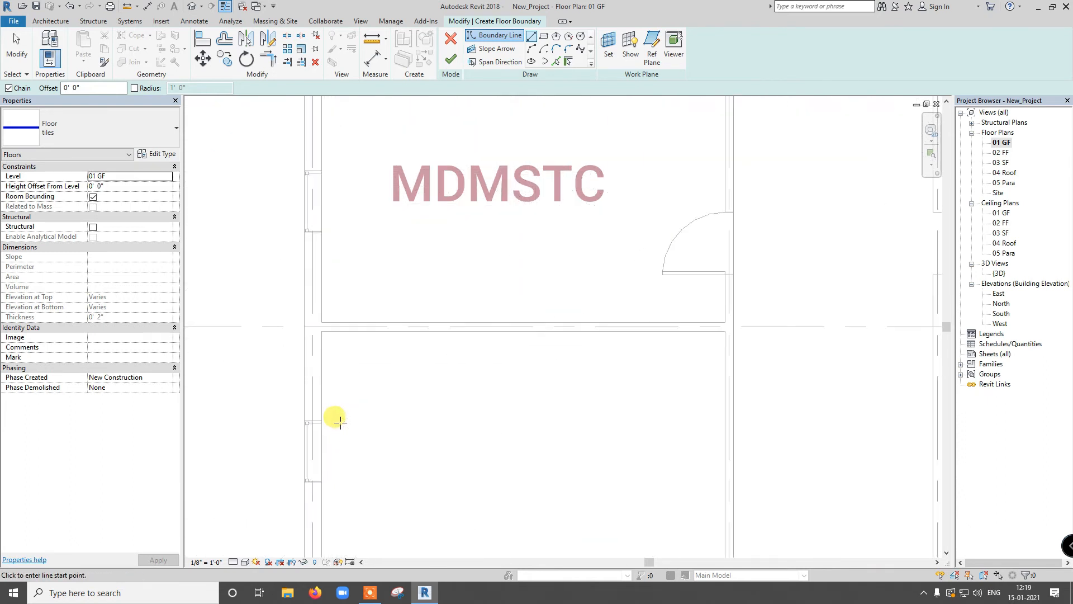
{"action": "left_click", "coordinate": [318, 316]}
{"action": "scroll", "coordinate": [491, 319], "scroll_direction": "down", "scroll_amount": 1}
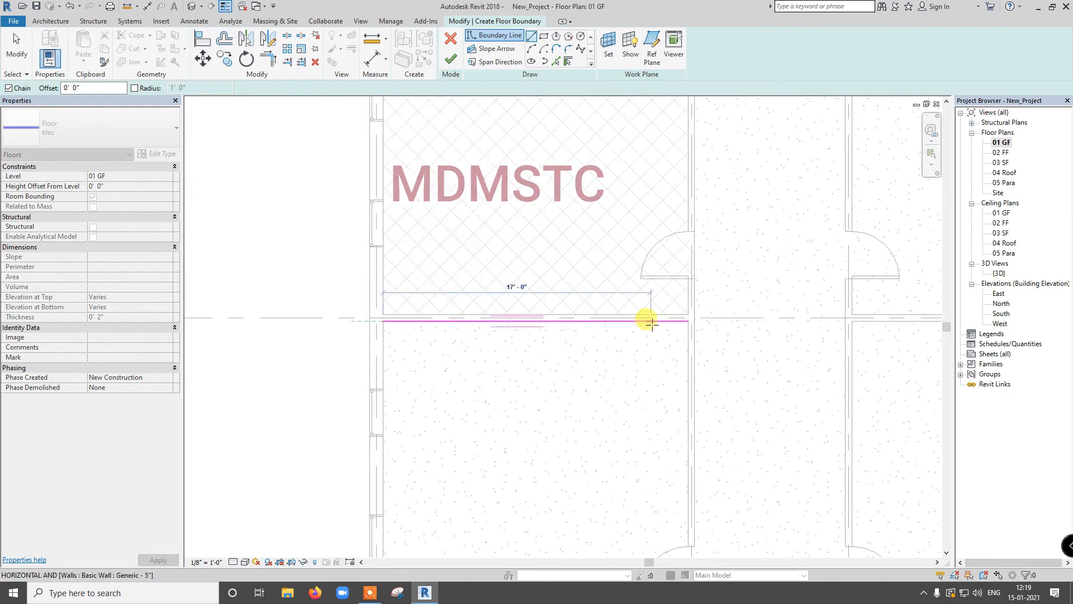
{"action": "left_click", "coordinate": [686, 322]}
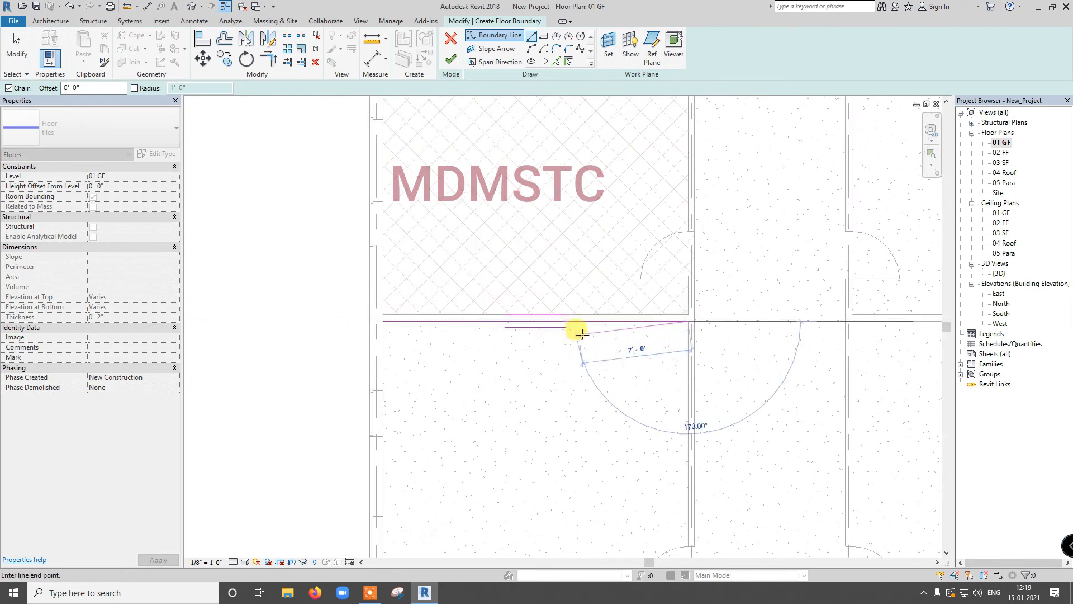
Continue the boundary along the inner face of the grid 2 wall to the near jamb of the door opening.
{"action": "scroll", "coordinate": [550, 316], "scroll_direction": "down", "scroll_amount": 2}
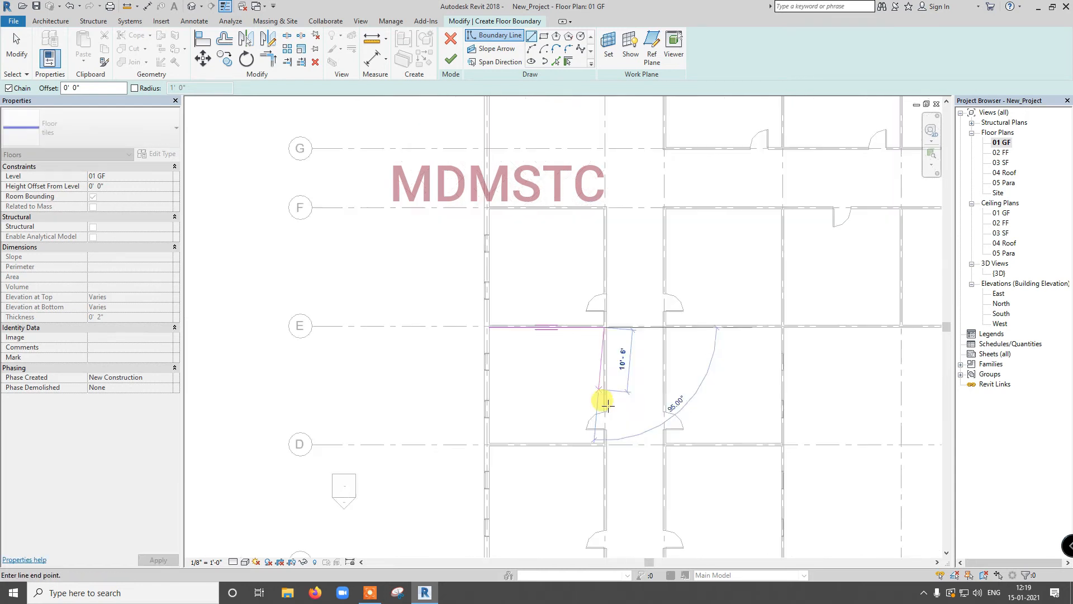
{"action": "scroll", "coordinate": [600, 434], "scroll_direction": "up", "scroll_amount": 6}
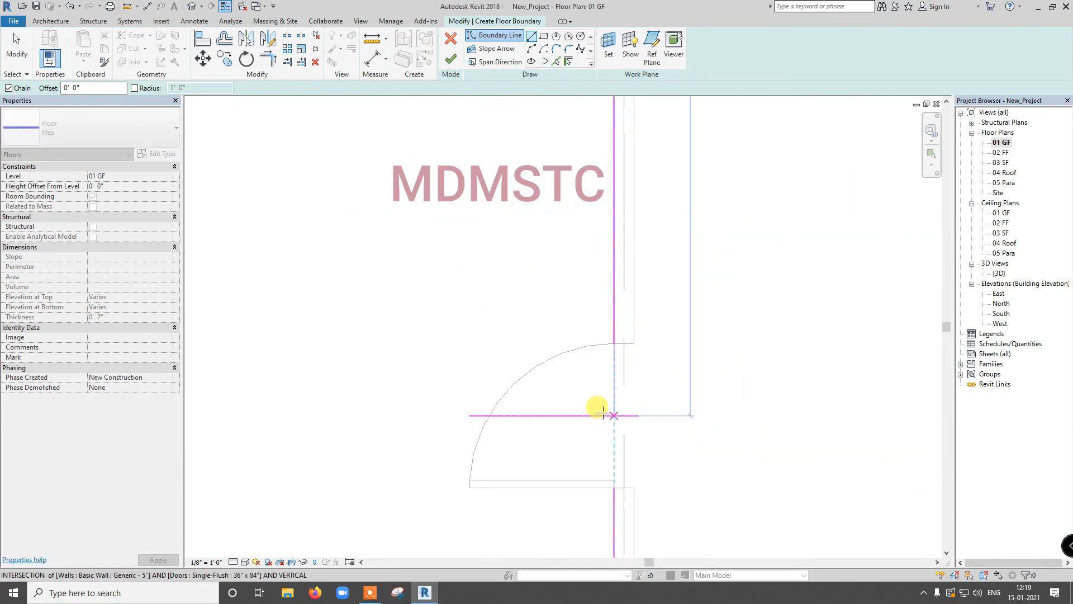
{"action": "scroll", "coordinate": [622, 296], "scroll_direction": "up", "scroll_amount": 2}
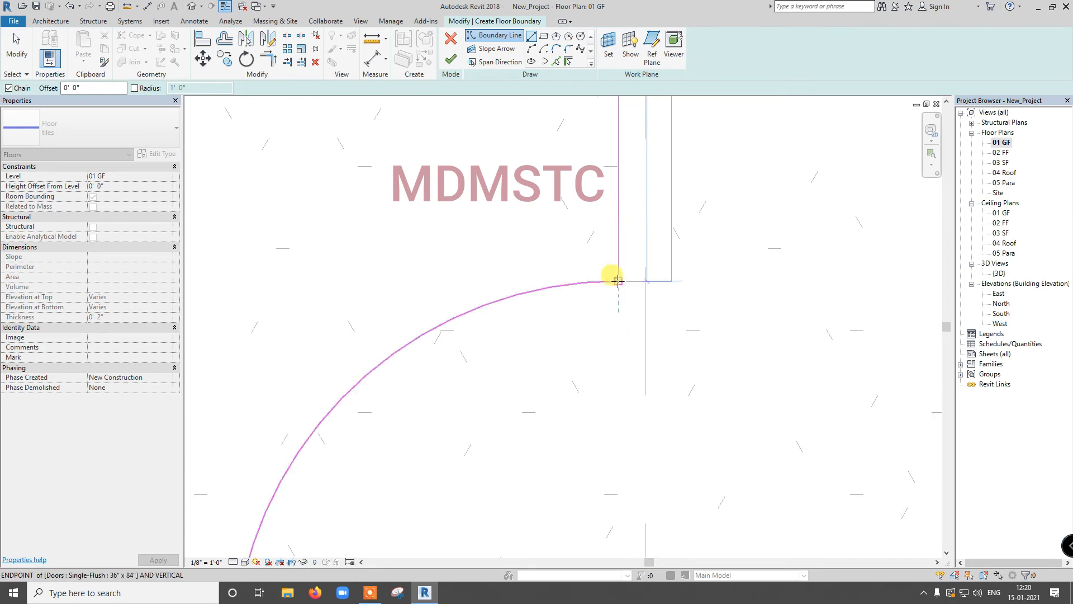
{"action": "left_click", "coordinate": [618, 280]}
Extend the boundary across the wall thickness, along the corridor-side face of the door opening, and back to the inner wall face.
{"action": "scroll", "coordinate": [670, 280], "scroll_direction": "up", "scroll_amount": 3}
{"action": "scroll", "coordinate": [582, 289], "scroll_direction": "down", "scroll_amount": 3}
{"action": "scroll", "coordinate": [546, 282], "scroll_direction": "up", "scroll_amount": 5}
{"action": "scroll", "coordinate": [632, 273], "scroll_direction": "down", "scroll_amount": 3}
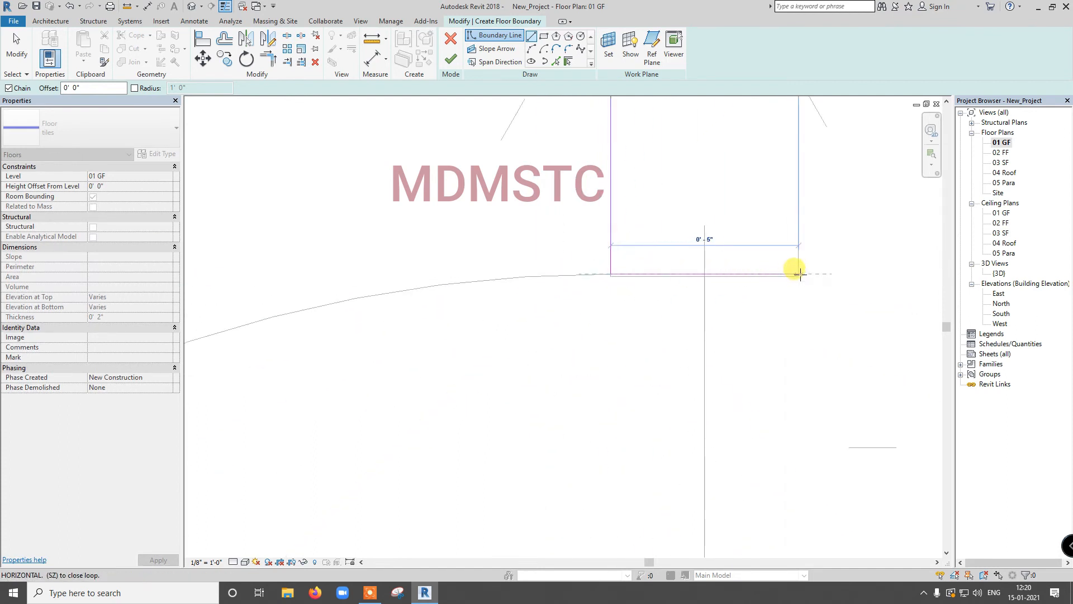
{"action": "left_click", "coordinate": [799, 272]}
{"action": "scroll", "coordinate": [771, 288], "scroll_direction": "down", "scroll_amount": 5}
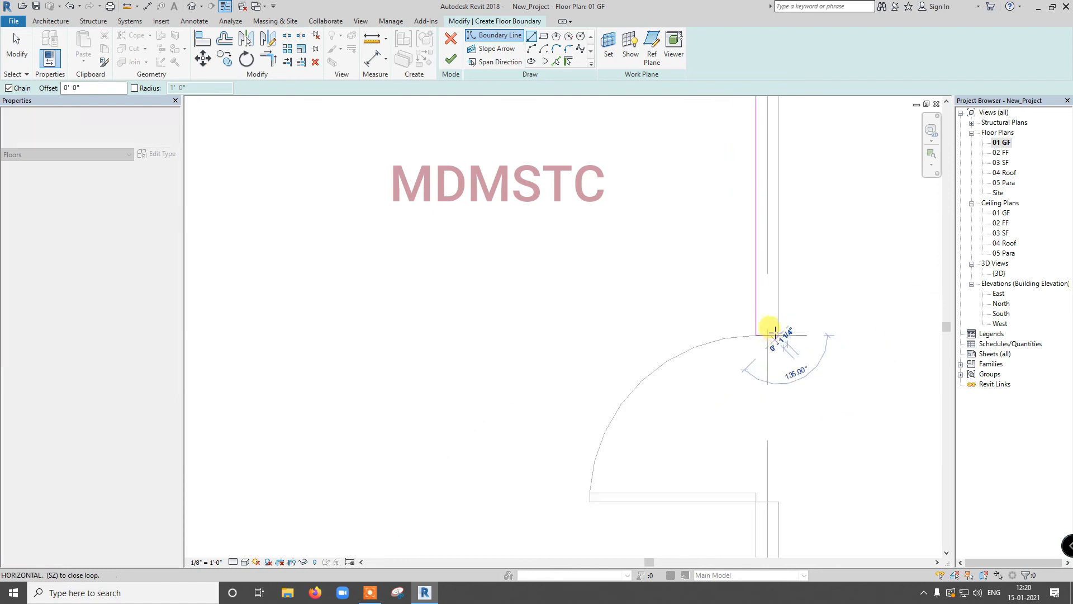
{"action": "scroll", "coordinate": [779, 423], "scroll_direction": "up", "scroll_amount": 5}
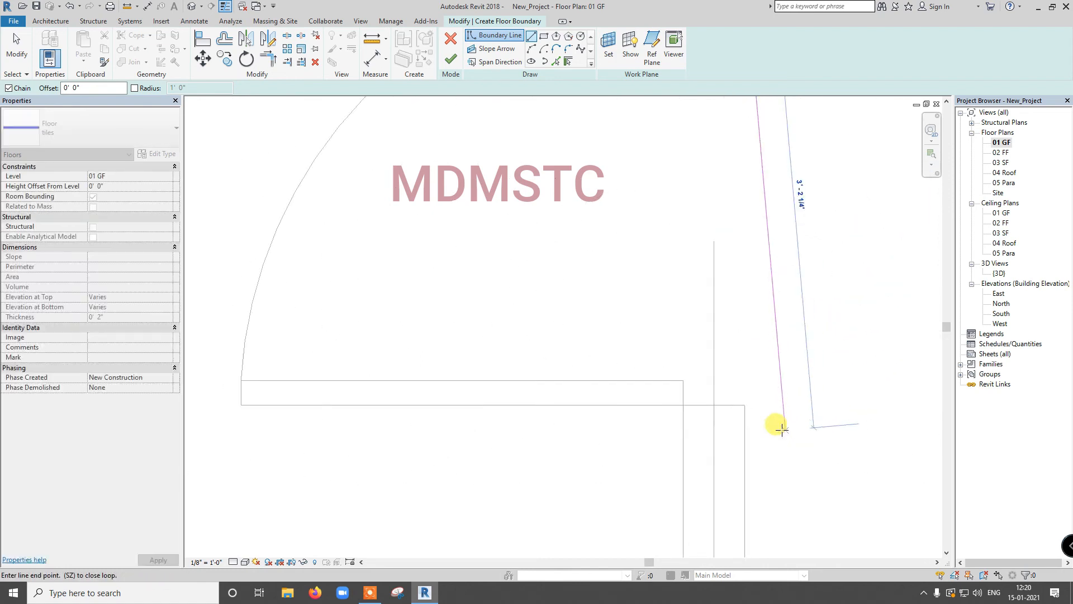
{"action": "left_click", "coordinate": [726, 391]}
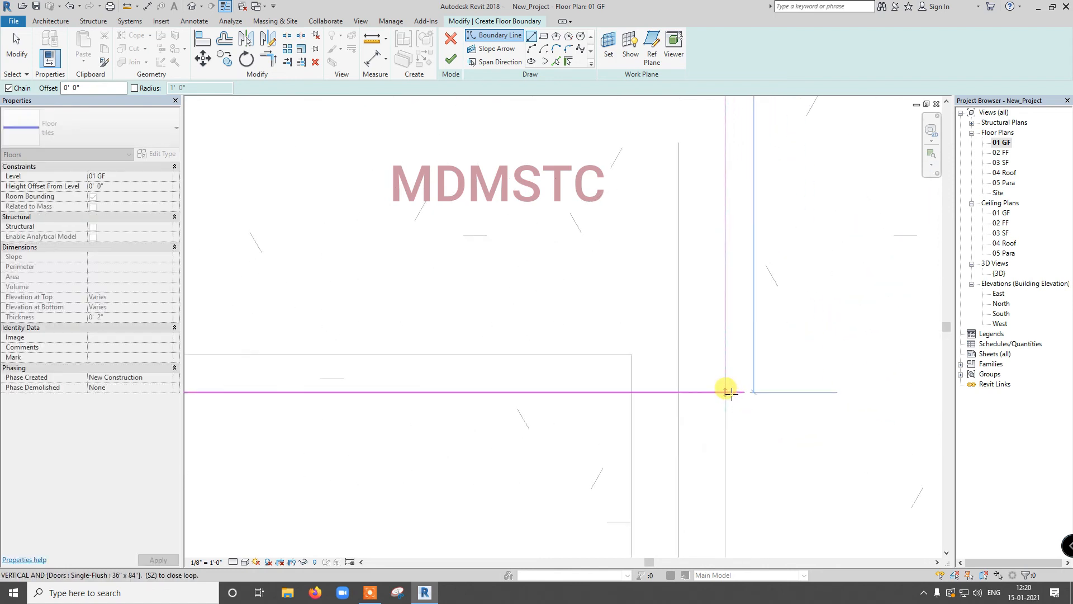
{"action": "left_click", "coordinate": [631, 391]}
Close the boundary along the room's inner wall faces at grids 2, D and 1, and finish the tiles floor.
{"action": "scroll", "coordinate": [628, 390], "scroll_direction": "down", "scroll_amount": 5}
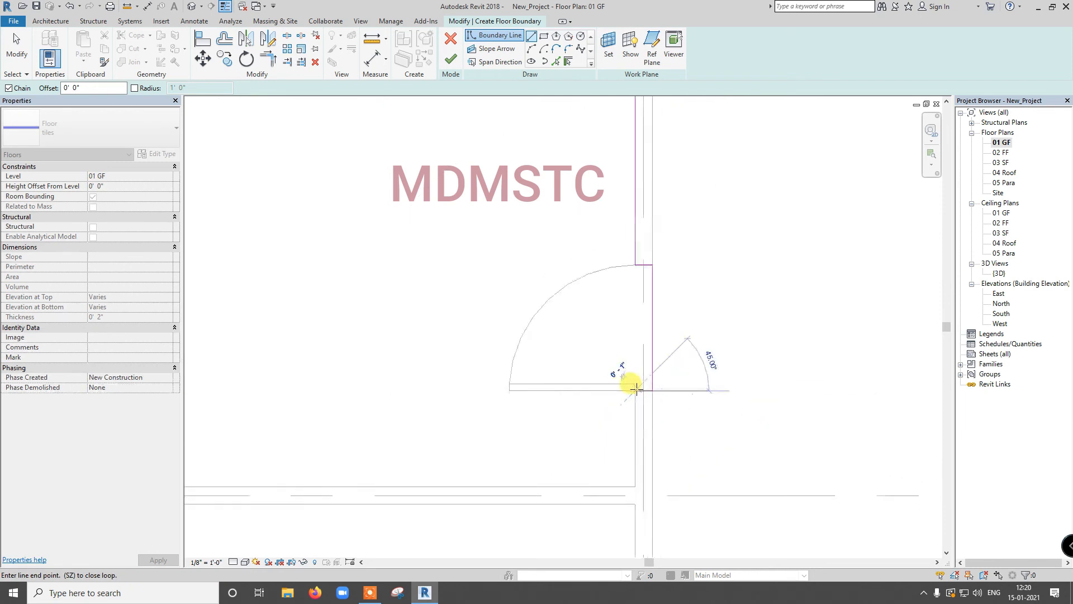
{"action": "left_click", "coordinate": [631, 482]}
{"action": "scroll", "coordinate": [544, 469], "scroll_direction": "down", "scroll_amount": 4}
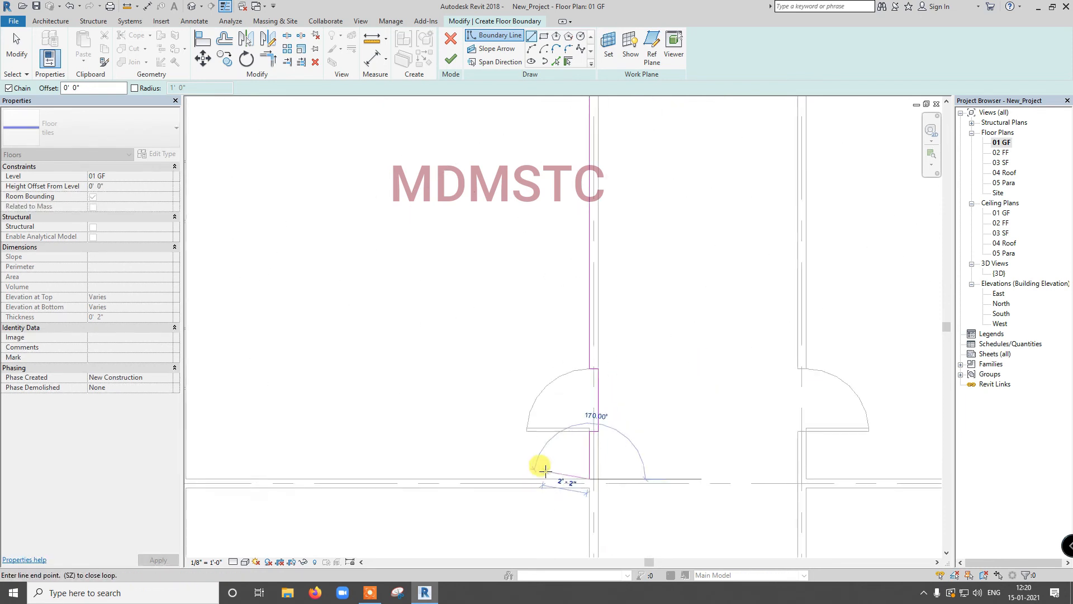
{"action": "scroll", "coordinate": [546, 470], "scroll_direction": "down", "scroll_amount": 2}
{"action": "scroll", "coordinate": [370, 463], "scroll_direction": "up", "scroll_amount": 6}
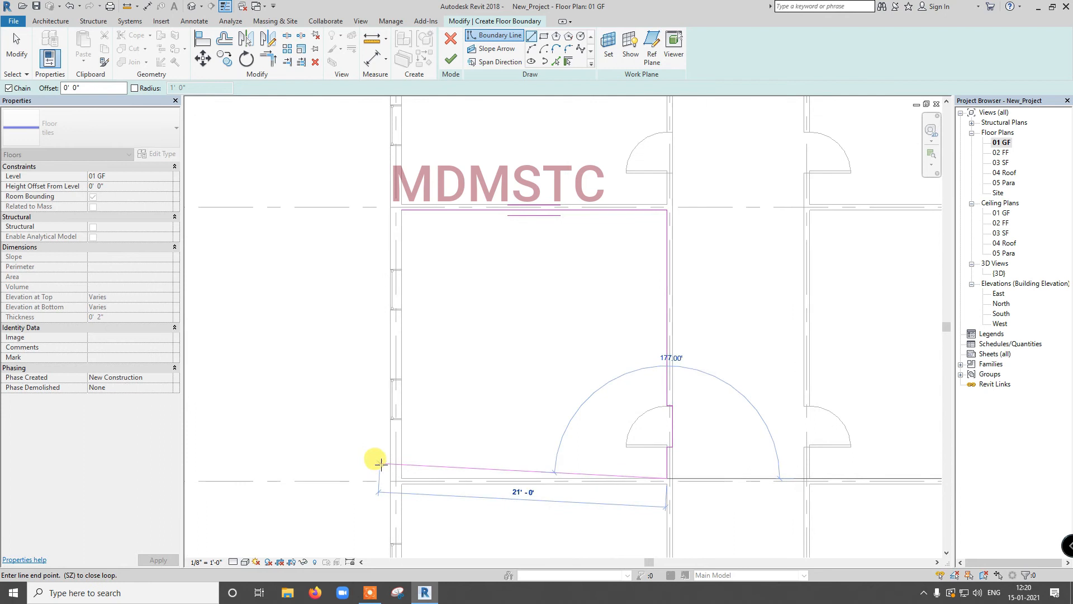
{"action": "left_click", "coordinate": [412, 484]}
{"action": "scroll", "coordinate": [372, 292], "scroll_direction": "down", "scroll_amount": 3}
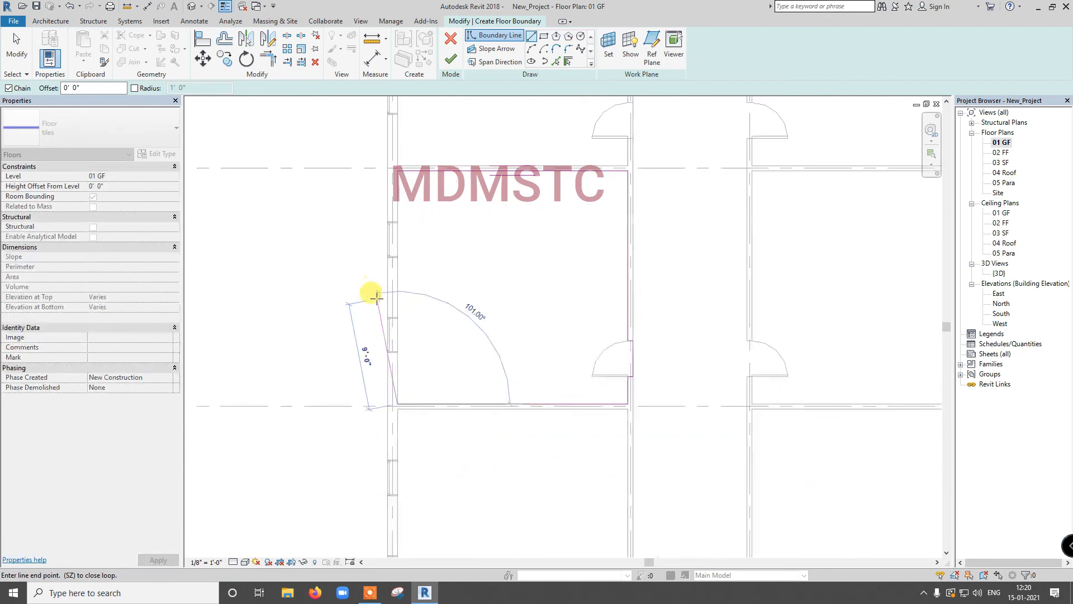
{"action": "left_click", "coordinate": [397, 171]}
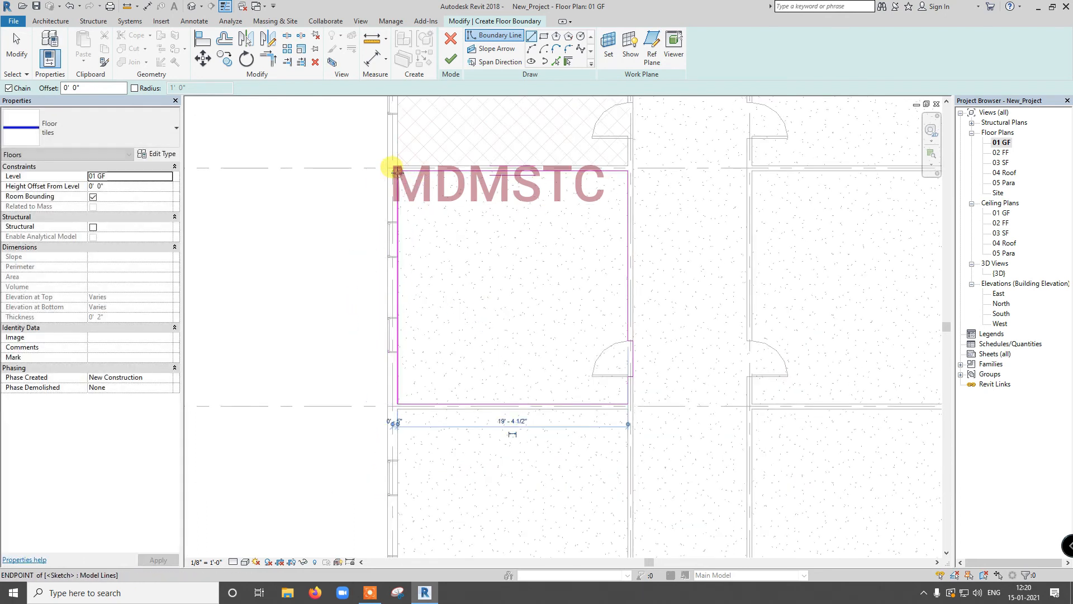
{"action": "left_click", "coordinate": [447, 62]}
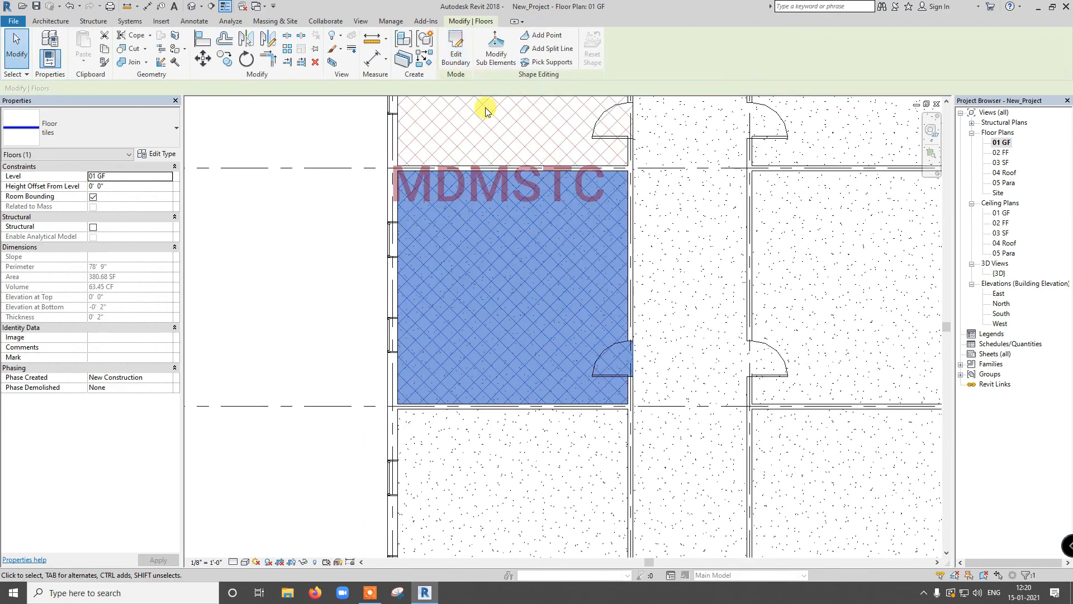
Examine the new floor's pattern and door extension in the 01 GF plan, and its appearance in the 3D view.
{"action": "scroll", "coordinate": [637, 353], "scroll_direction": "up", "scroll_amount": 4}
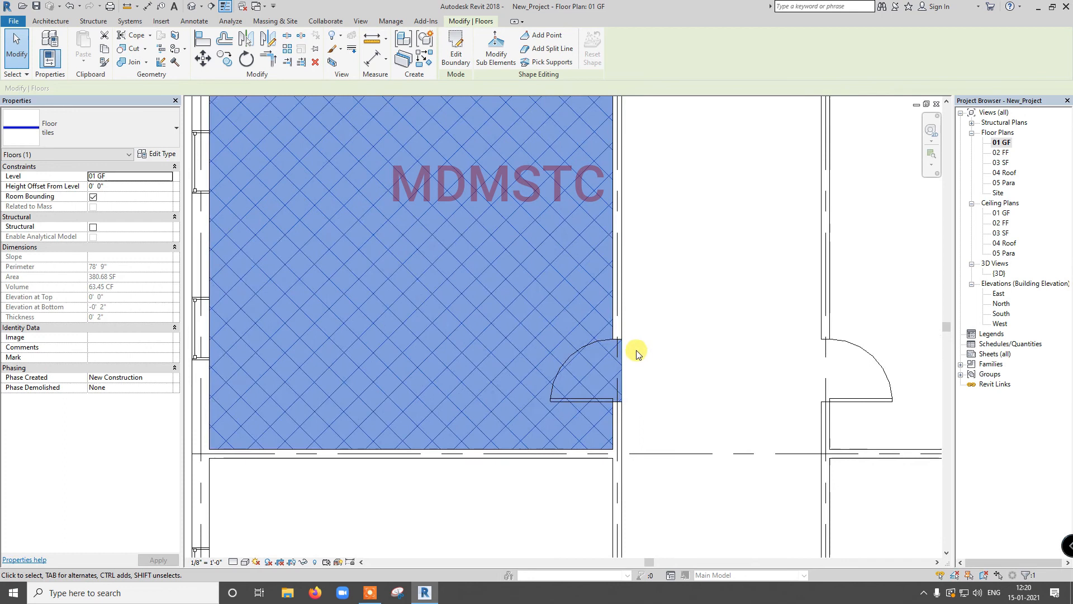
{"action": "scroll", "coordinate": [637, 352], "scroll_direction": "down", "scroll_amount": 4}
{"action": "scroll", "coordinate": [615, 168], "scroll_direction": "up", "scroll_amount": 2}
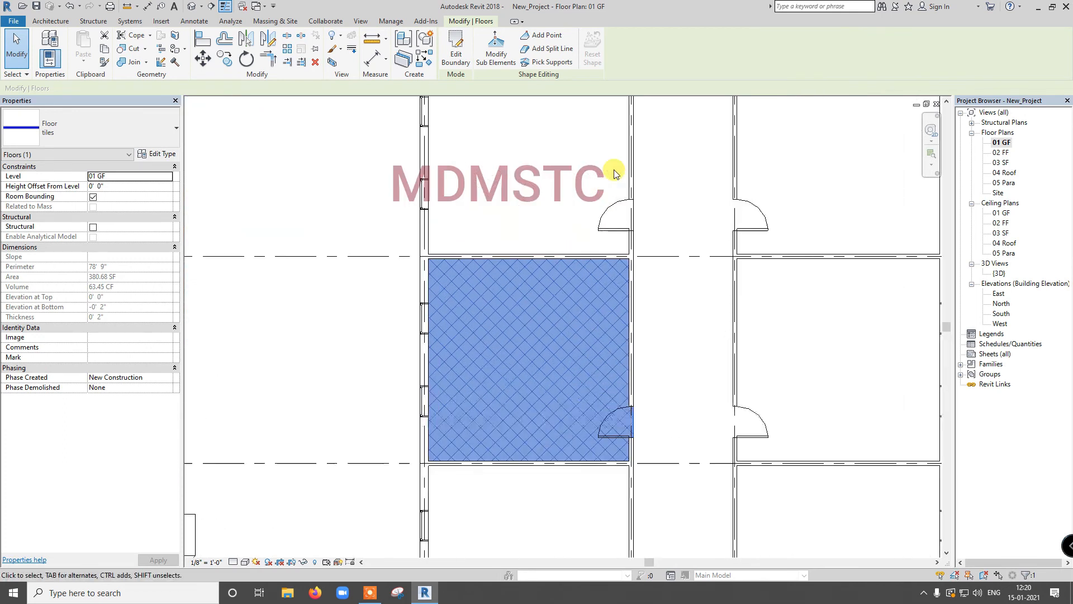
{"action": "key", "text": "Escape"}
{"action": "scroll", "coordinate": [618, 187], "scroll_direction": "up", "scroll_amount": 2}
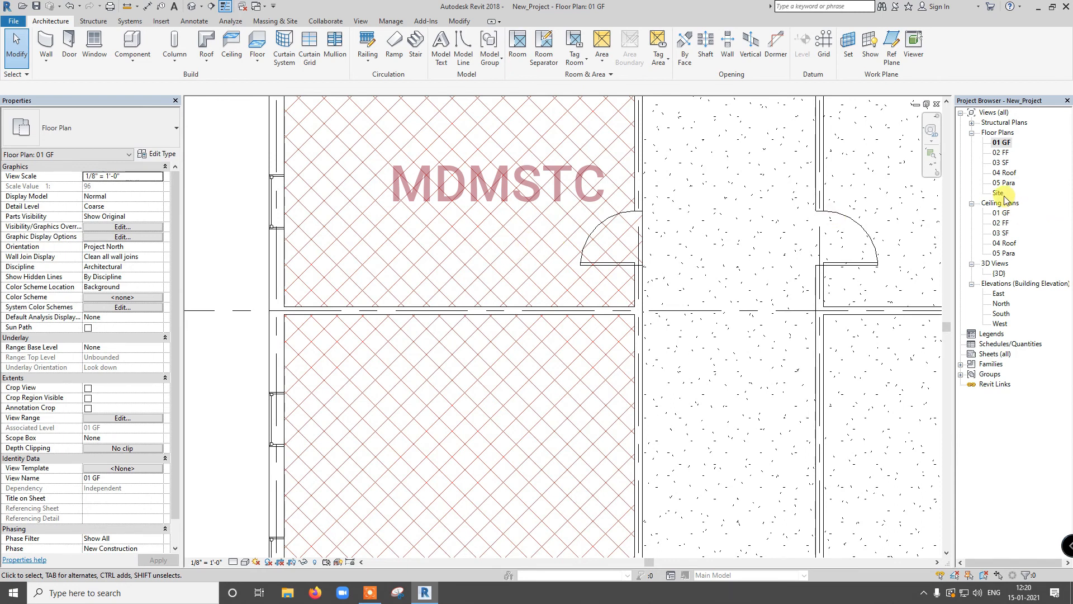
{"action": "double_click", "coordinate": [1000, 273]}
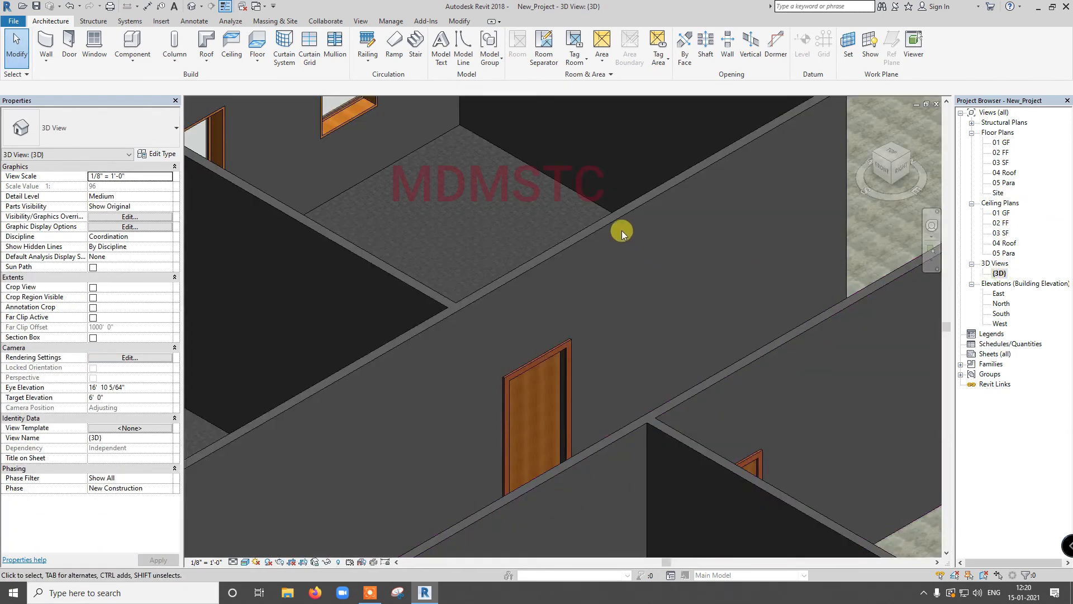
{"action": "scroll", "coordinate": [576, 229], "scroll_direction": "down", "scroll_amount": 3}
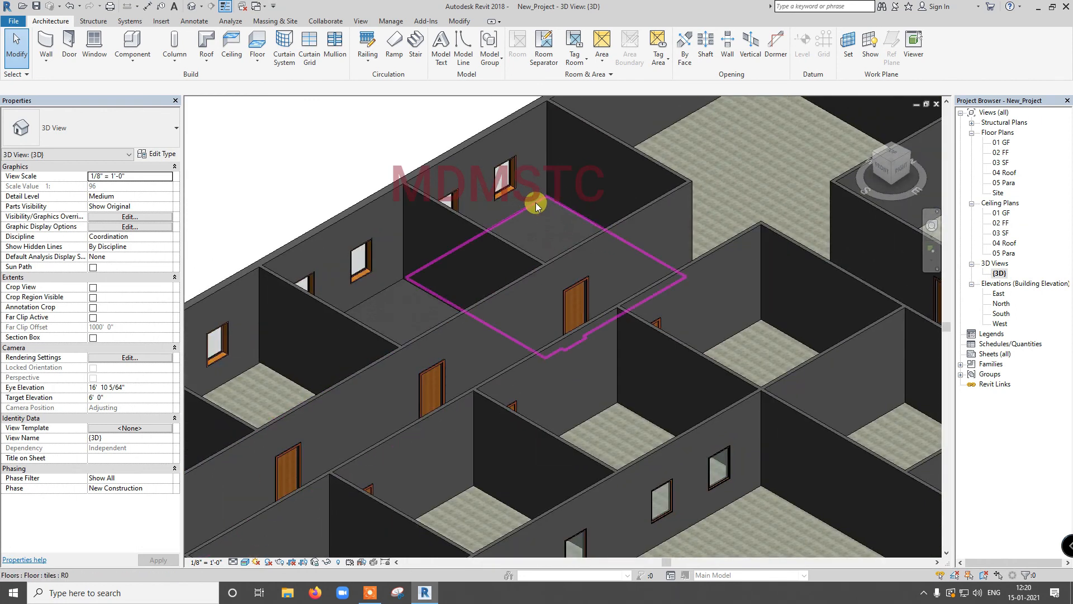
Inspect the boundary sketch of the tiled floor between grids E and F at its door opening in 01 GF, and leave the sketch.
{"action": "left_click", "coordinate": [535, 202]}
{"action": "left_click", "coordinate": [1000, 143]}
{"action": "double_click", "coordinate": [1000, 145]}
{"action": "left_click", "coordinate": [532, 200]}
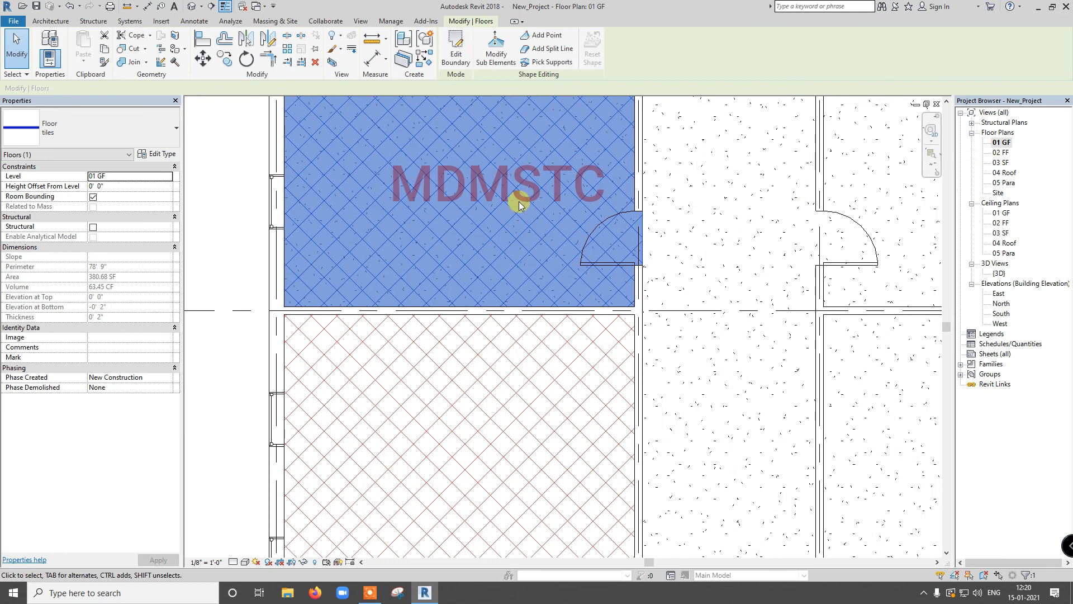
{"action": "scroll", "coordinate": [519, 205], "scroll_direction": "down", "scroll_amount": 1}
{"action": "left_click", "coordinate": [456, 56]}
{"action": "scroll", "coordinate": [631, 216], "scroll_direction": "up", "scroll_amount": 3}
{"action": "scroll", "coordinate": [627, 203], "scroll_direction": "up", "scroll_amount": 5}
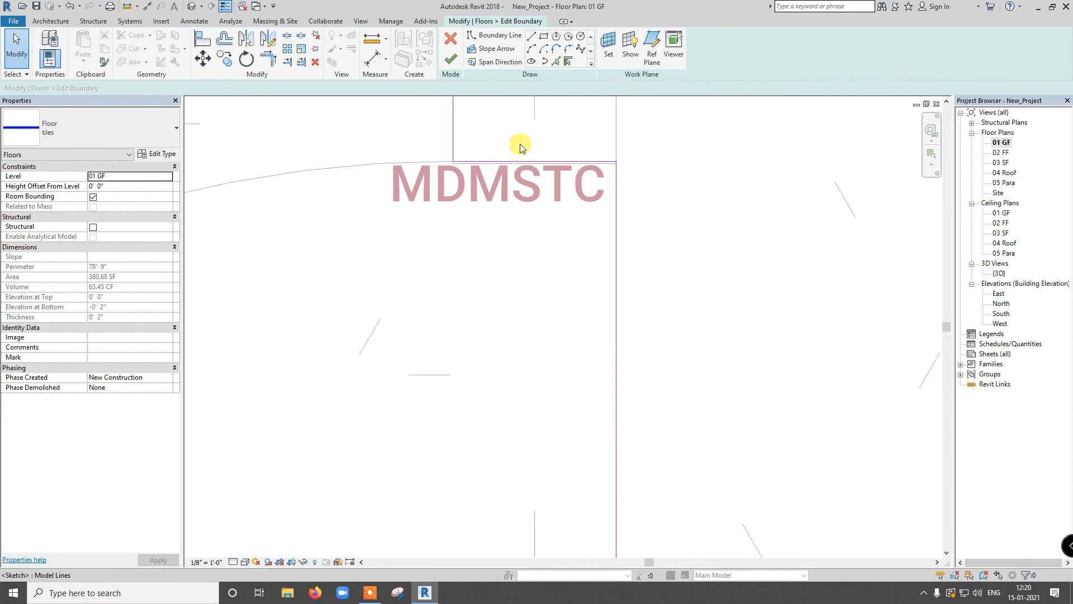
{"action": "left_click", "coordinate": [451, 59]}
{"action": "scroll", "coordinate": [668, 168], "scroll_direction": "down", "scroll_amount": 5}
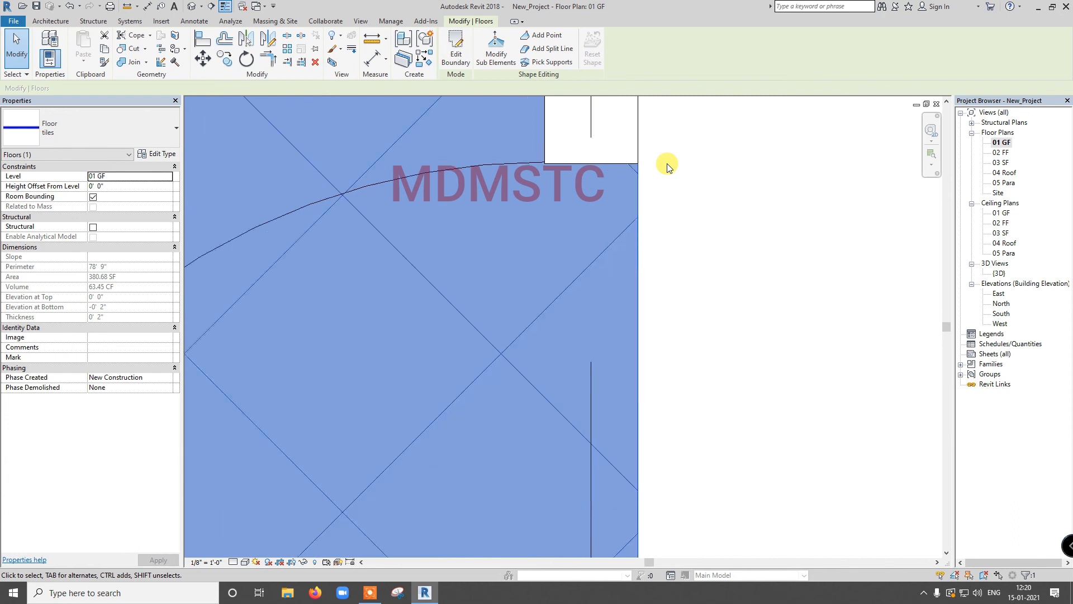
{"action": "scroll", "coordinate": [663, 166], "scroll_direction": "down", "scroll_amount": 8}
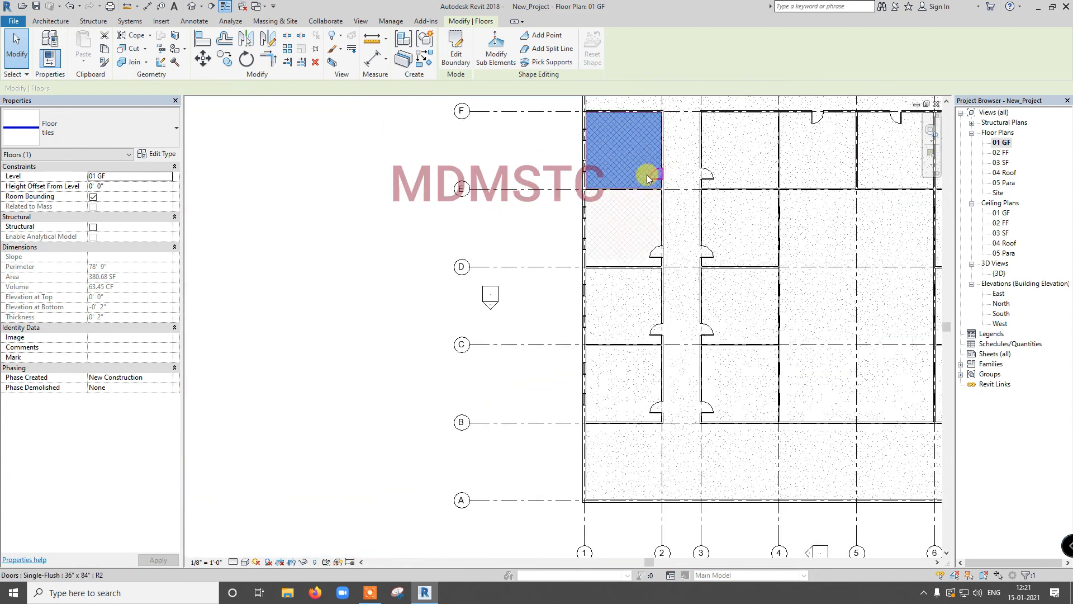
{"action": "scroll", "coordinate": [592, 184], "scroll_direction": "down", "scroll_amount": 3}
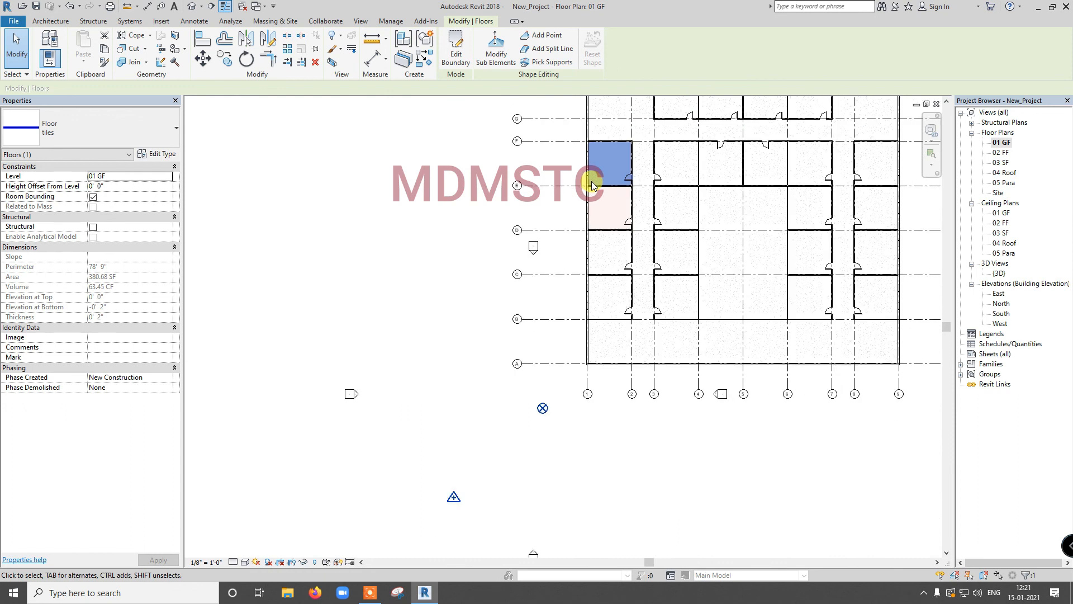